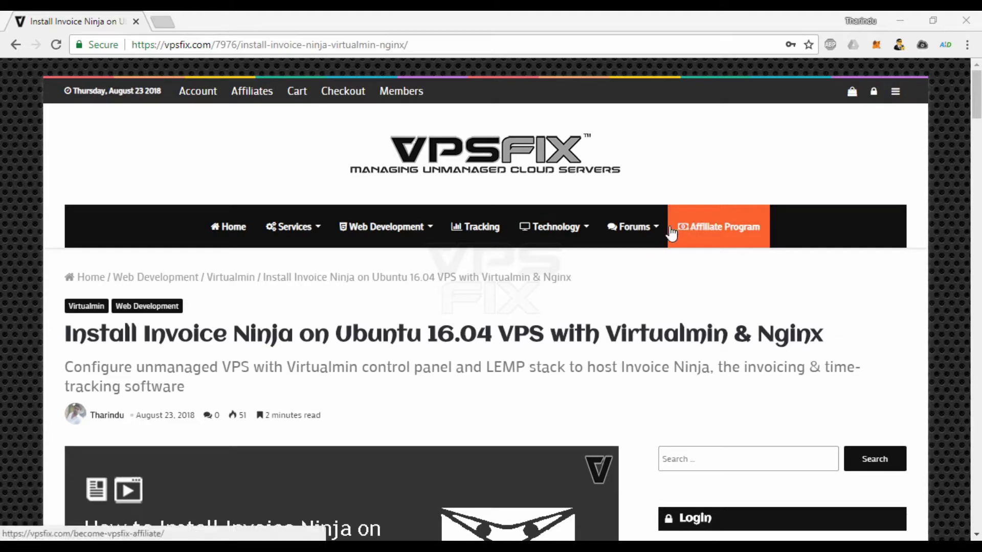
Scroll the Invoice Ninja tutorial down to its Prerequisites list
mouse_move(632, 227)
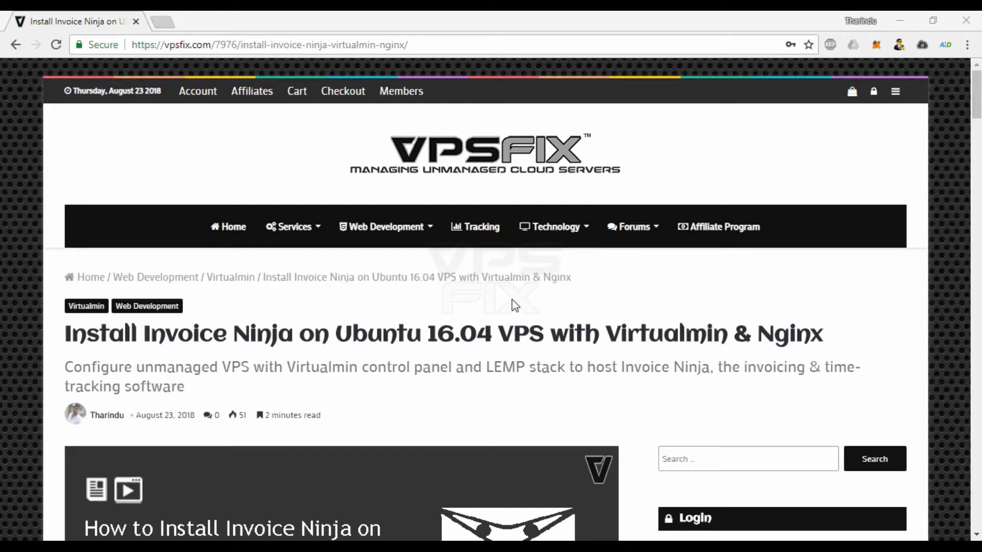
scroll(515, 306, "down", 2)
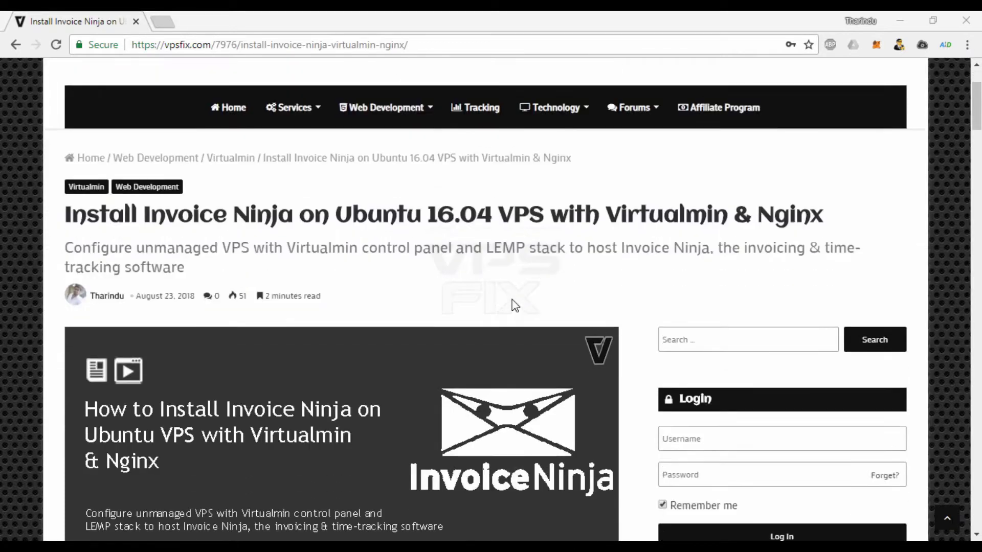
scroll(515, 306, "down", 2)
scroll(514, 305, "down", 2)
scroll(515, 306, "down", 2)
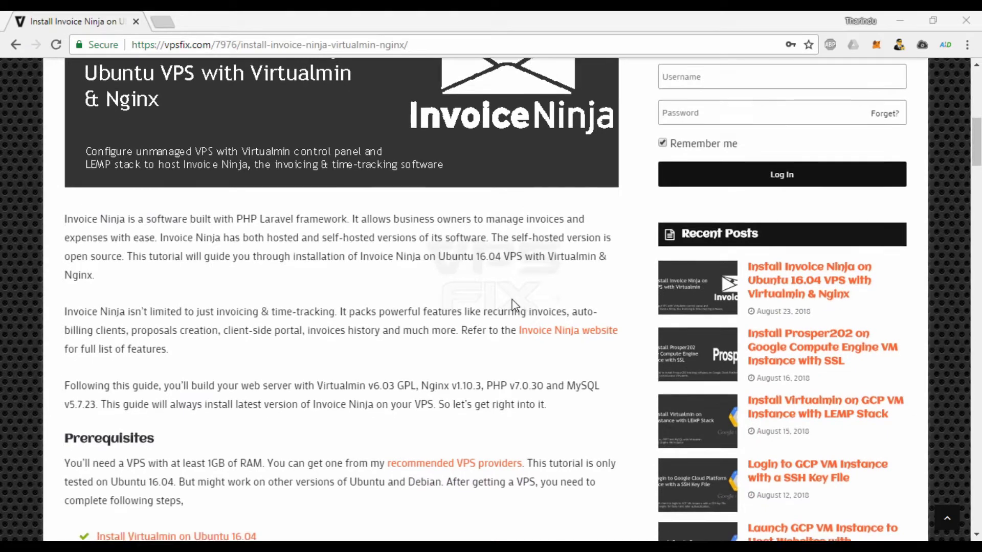
scroll(515, 306, "down", 2)
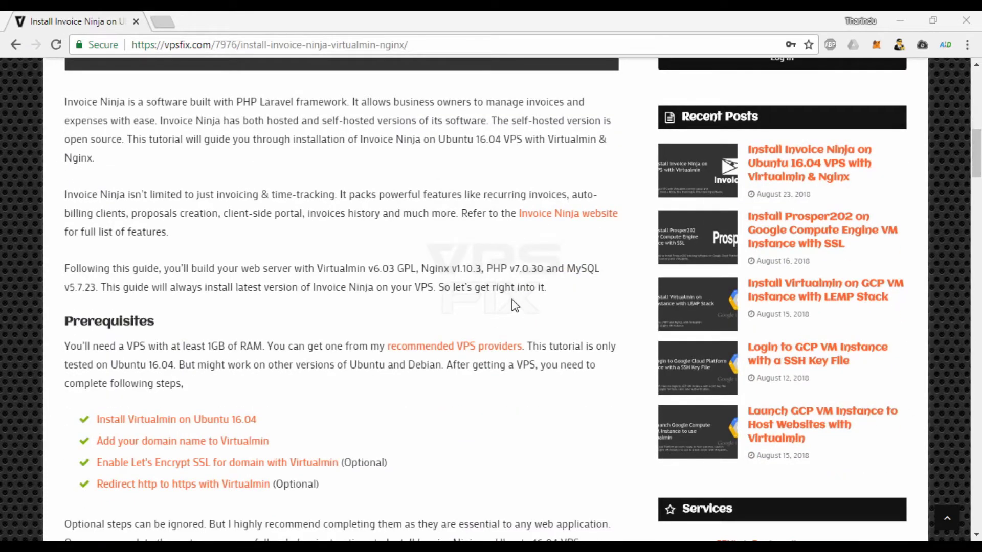
scroll(515, 305, "down", 2)
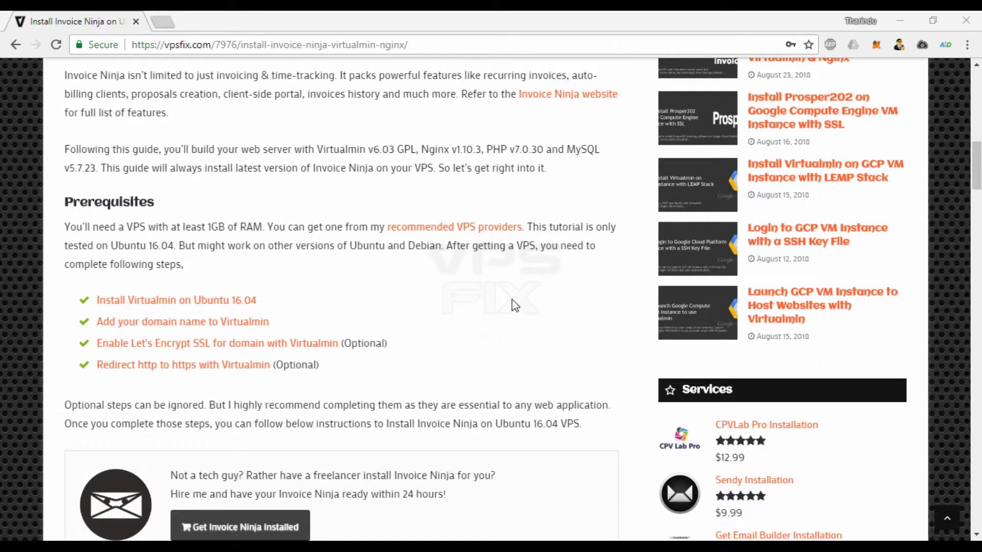
scroll(514, 305, "down", 2)
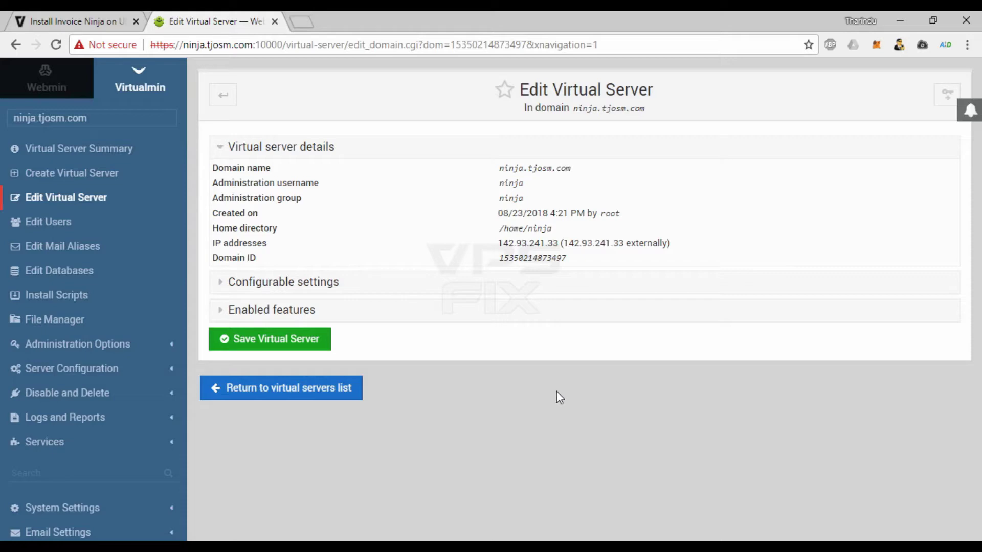
Go back to the 'Install Invoice Ninja' tutorial tab at the Prepare VPS section
left_click(76, 18)
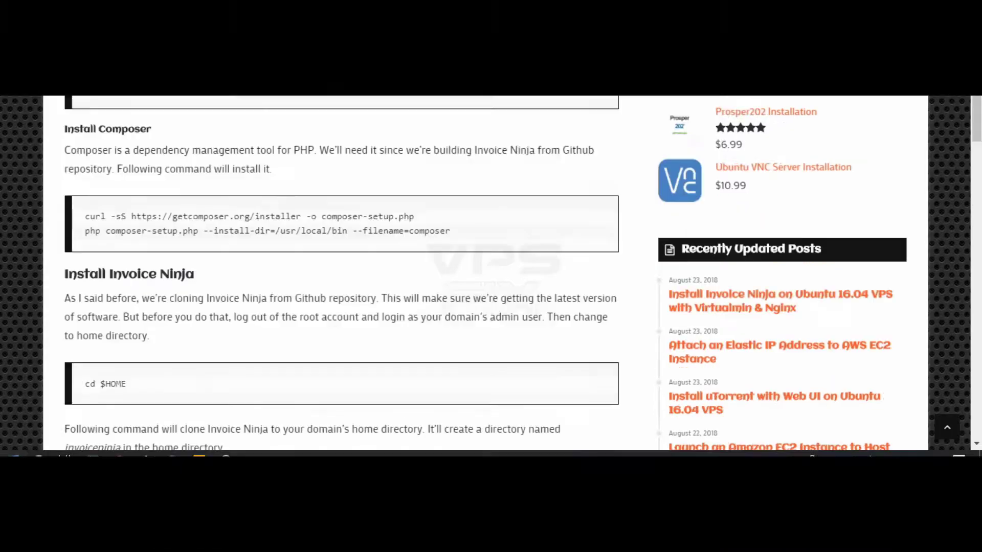
Launch PuTTY and enter ninja.tjosm.com as the host to connect to
left_click(16, 519)
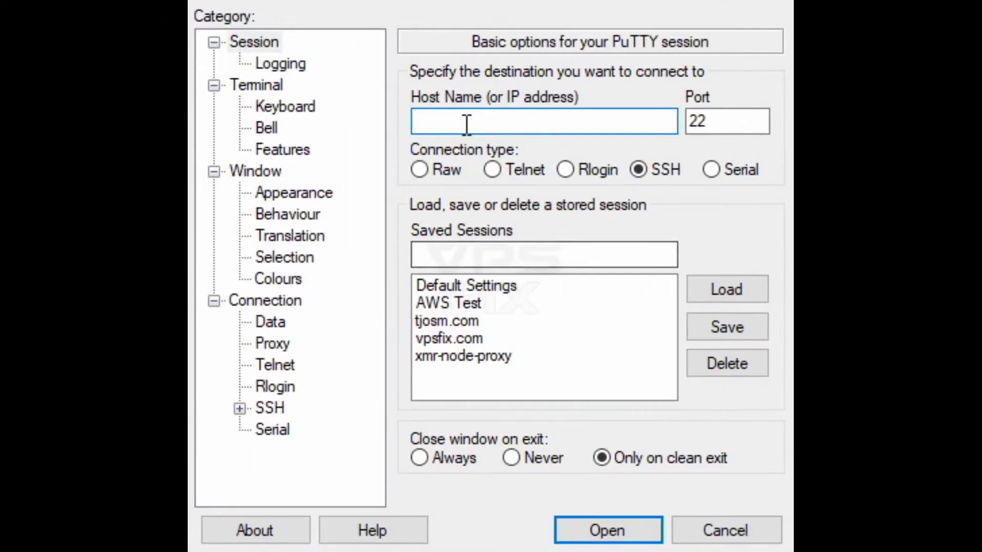
type("ninja")
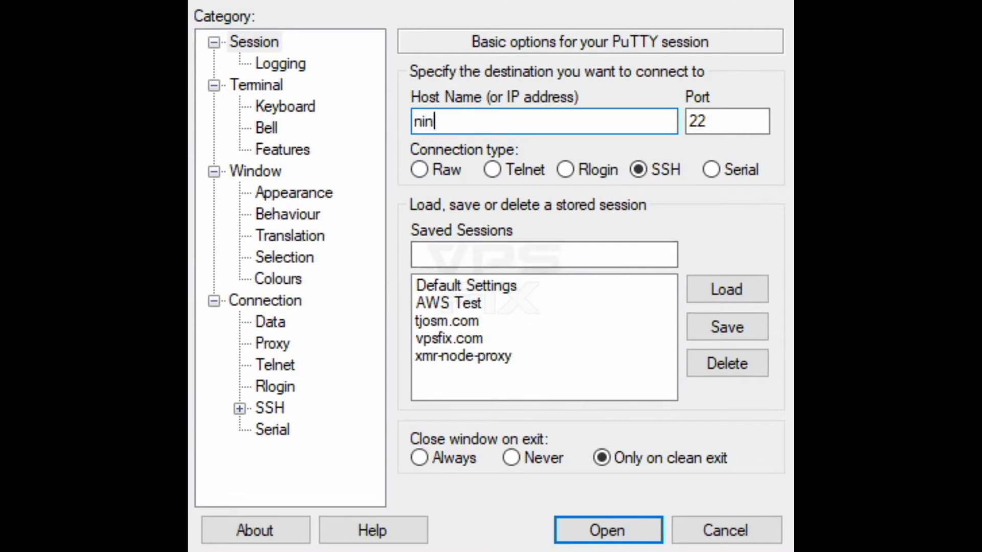
type(".tjosm.com")
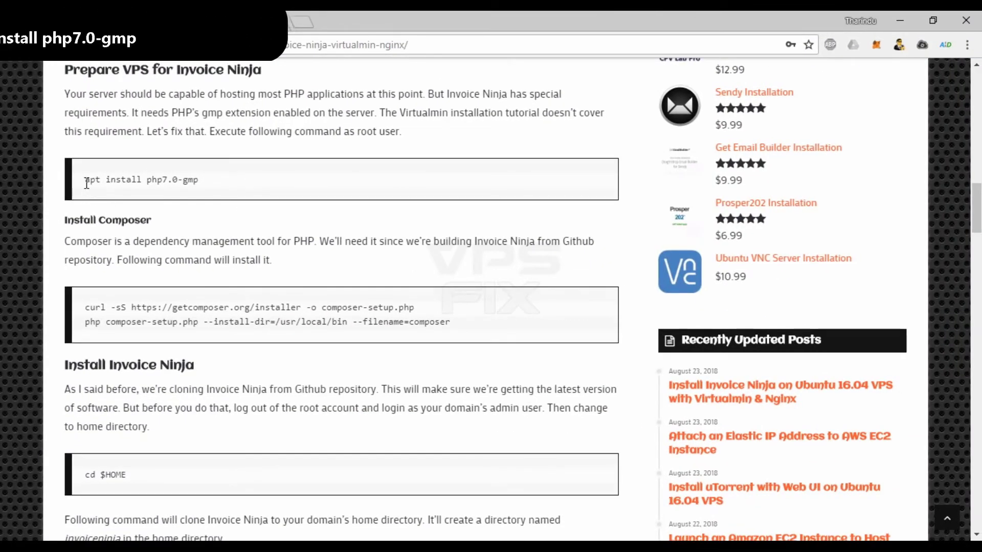
Copy 'apt install php7.0-gmp' from the tutorial and run it in PuTTY
left_click_drag(85, 180, 198, 180)
right_click(190, 180)
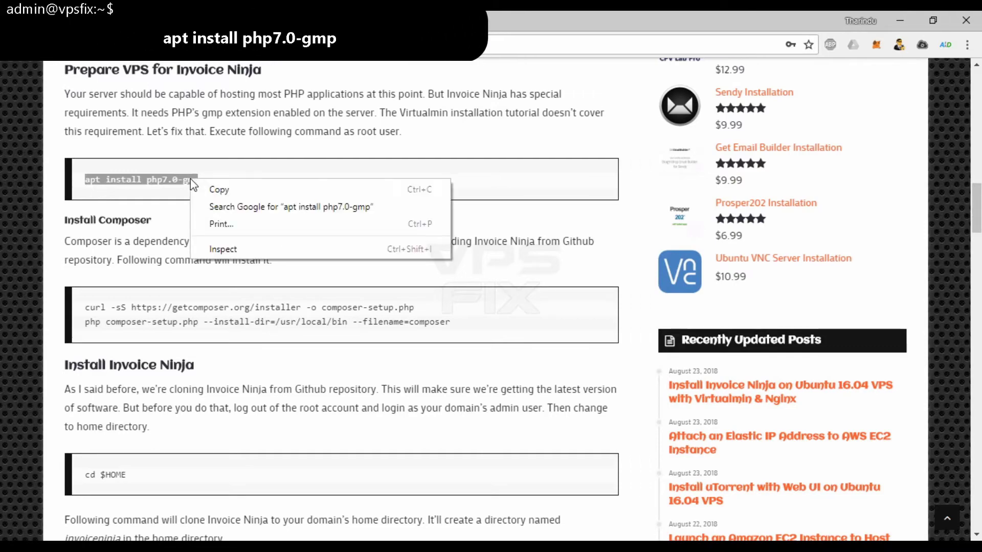
left_click(210, 189)
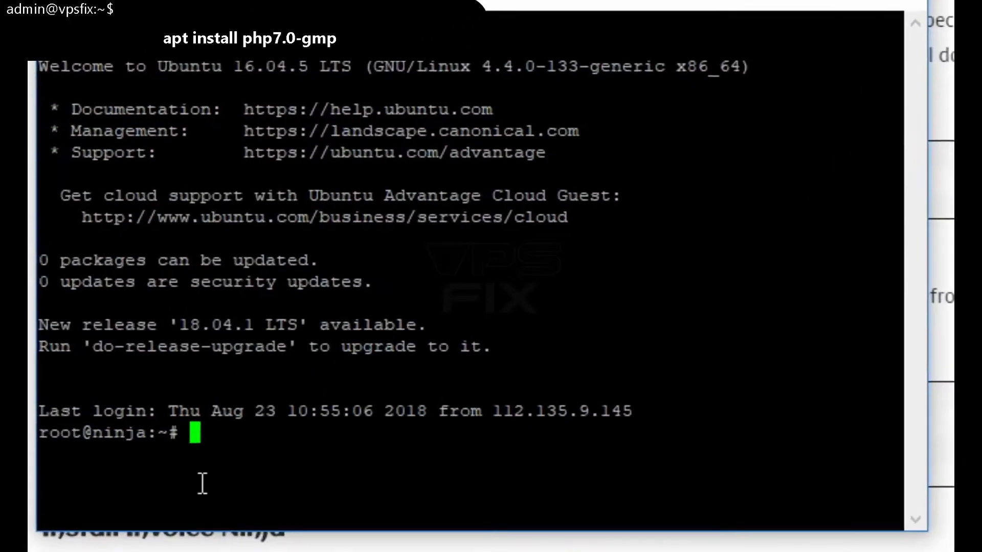
right_click(448, 375)
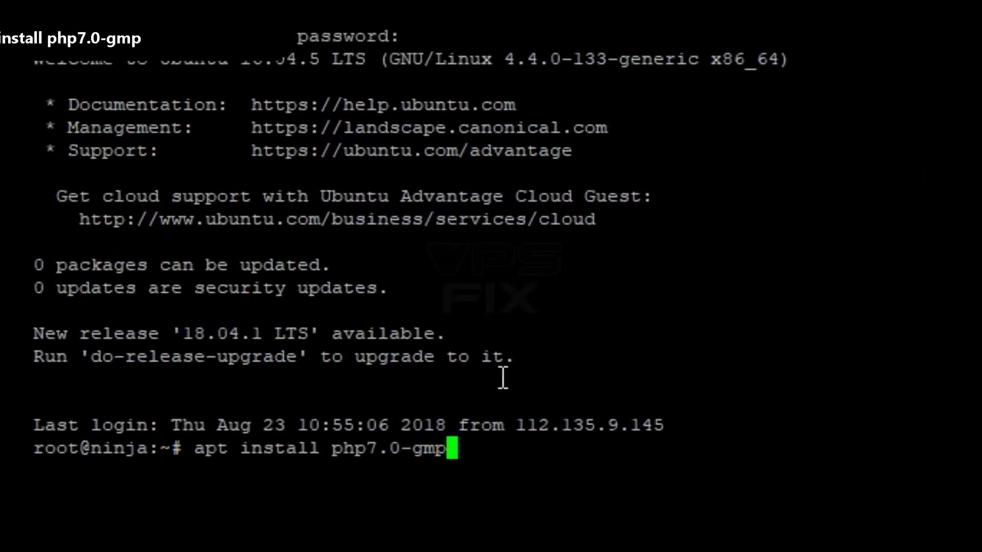
key("Return")
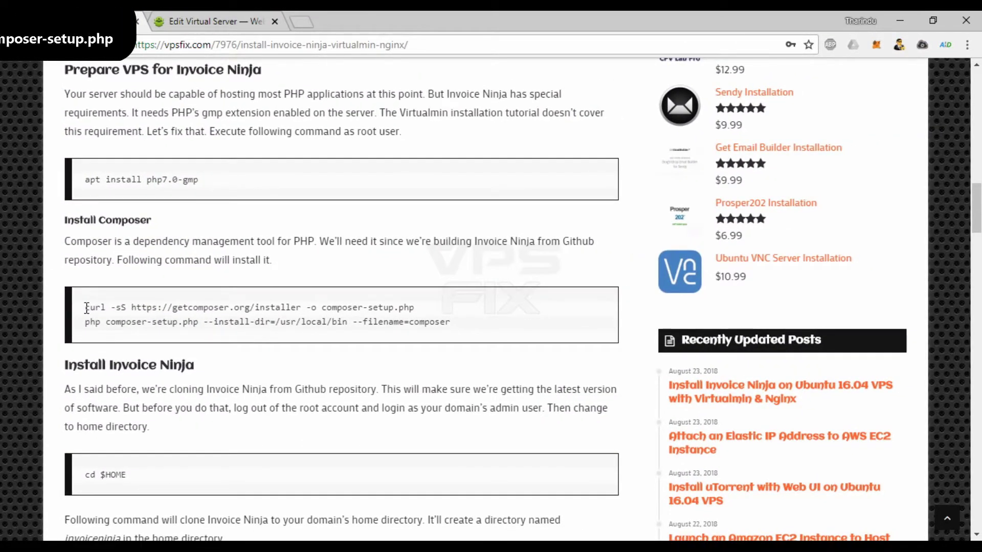
Copy the curl command from the tutorial and run it to download composer-setup.php
left_click_drag(86, 307, 414, 307)
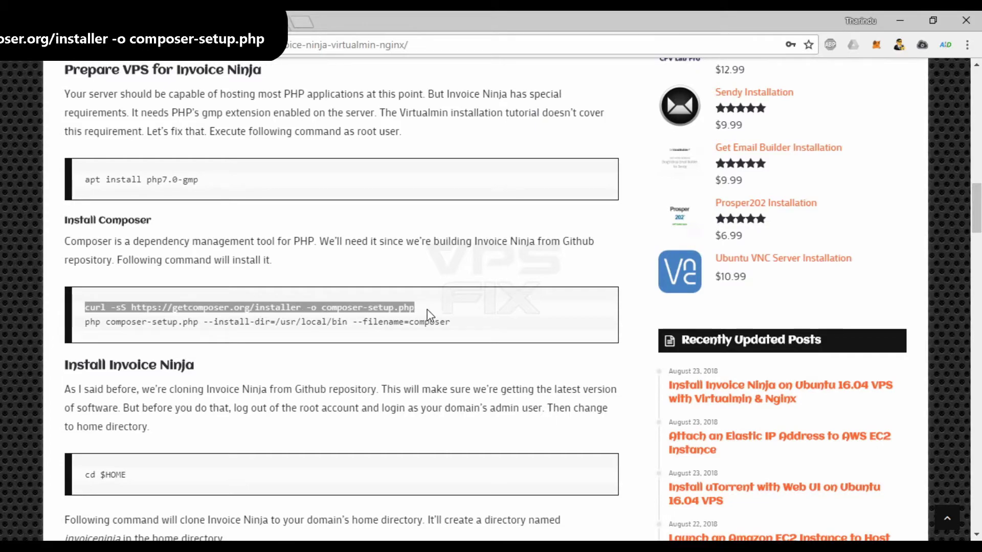
right_click(300, 307)
left_click(357, 319)
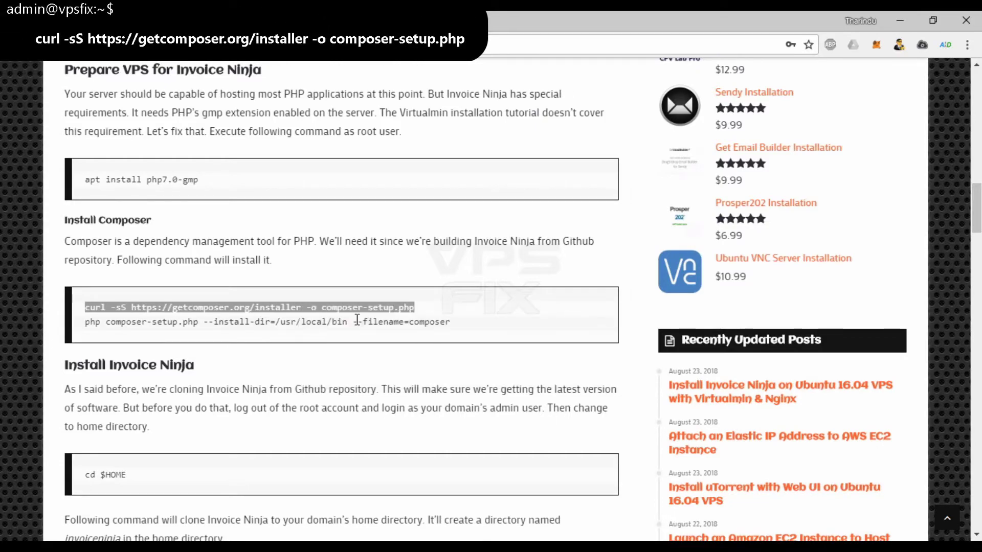
key("alt+Tab")
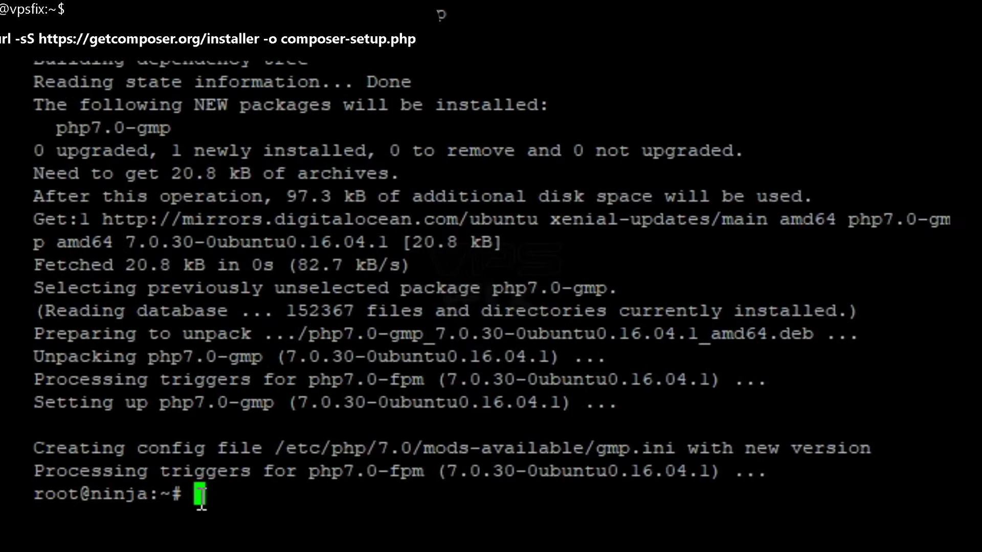
right_click(201, 496)
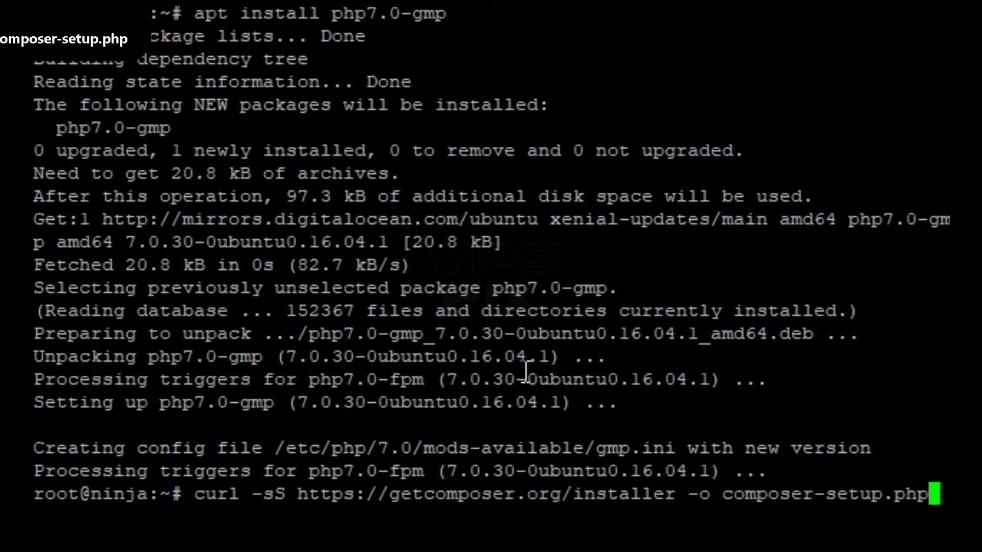
key("Return")
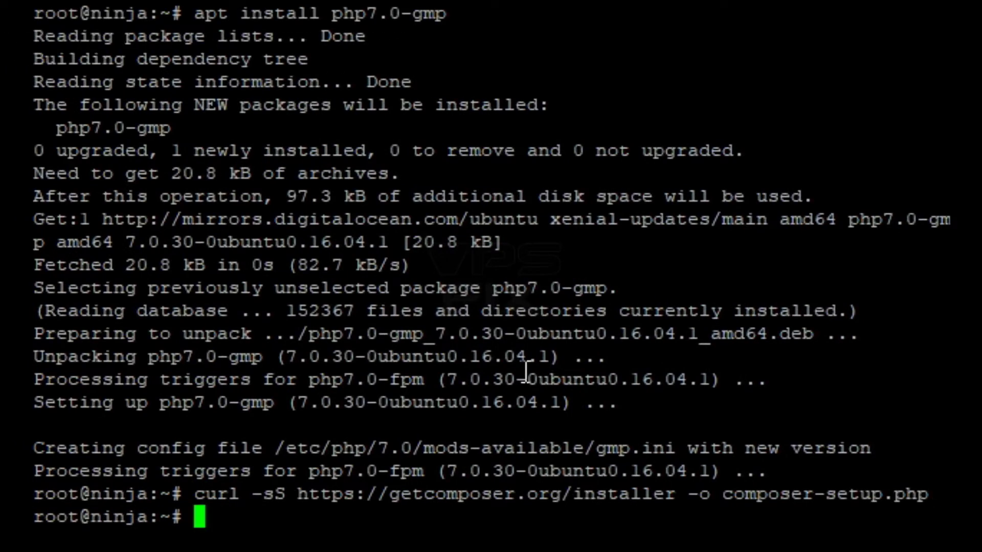
Run the php composer-setup.php command to install Composer as /usr/local/bin/composer
key("alt+Tab")
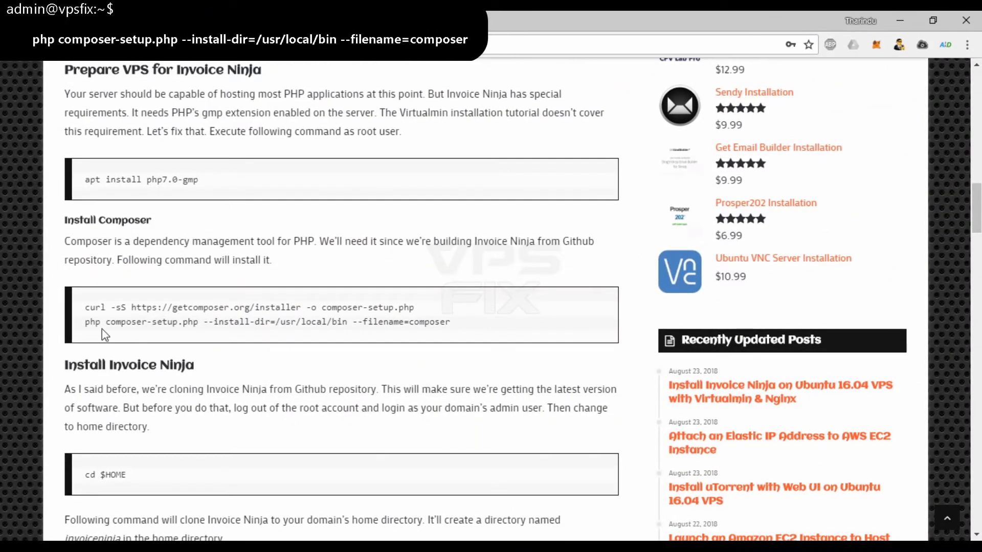
left_click_drag(84, 323, 456, 323)
right_click(357, 321)
left_click(385, 333)
key("alt+Tab")
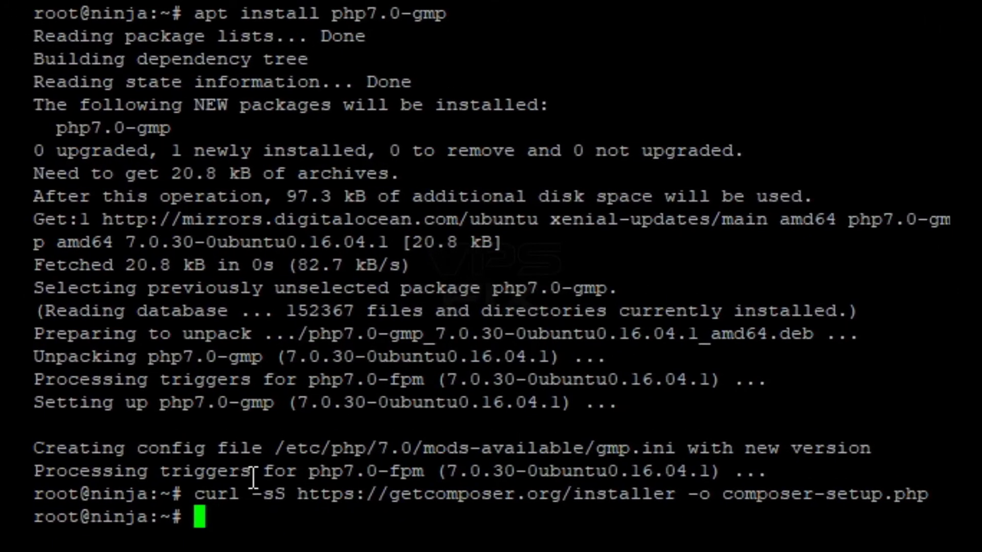
right_click(537, 364)
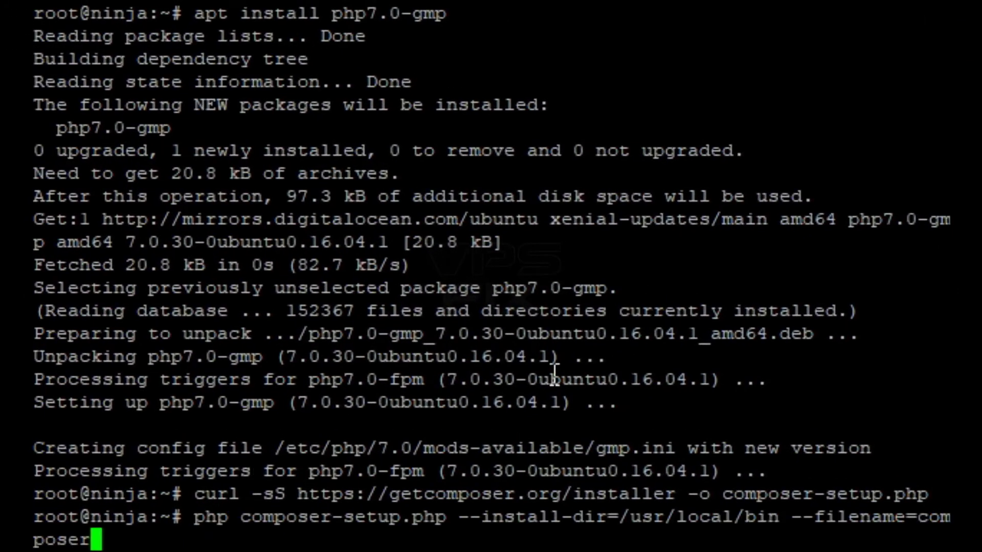
key("Return")
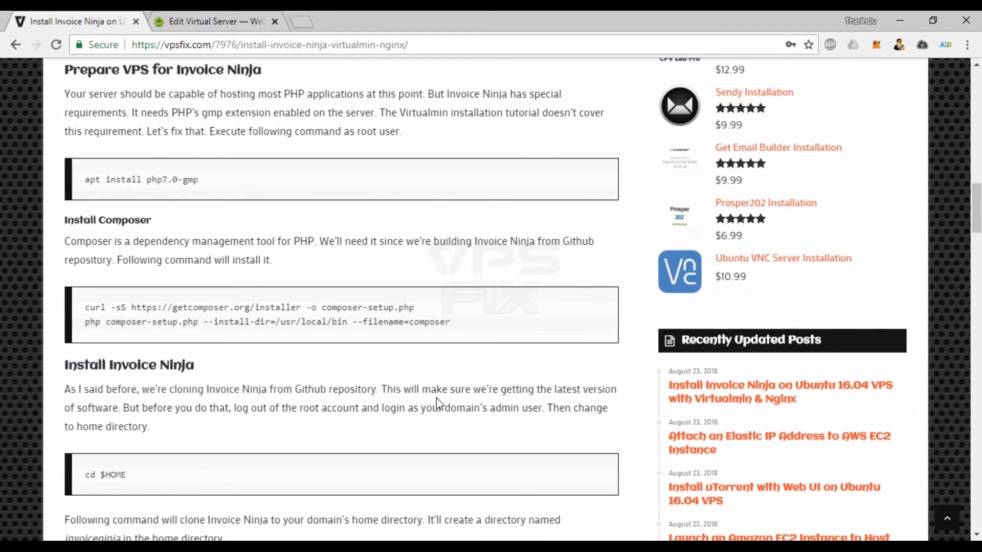
Switch the PuTTY session to the ninja user with 'su ninja'
scroll(440, 395, "down", 5)
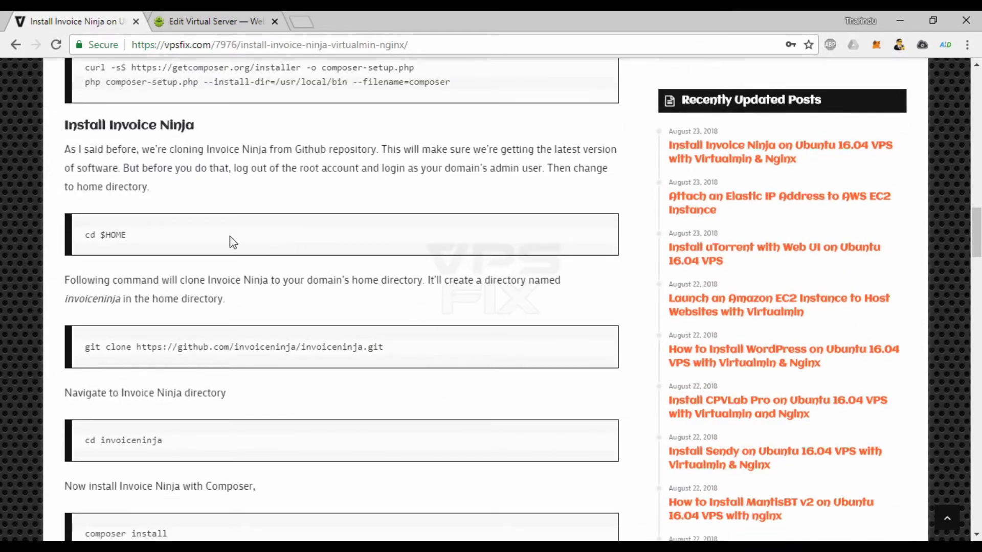
key("alt+Tab")
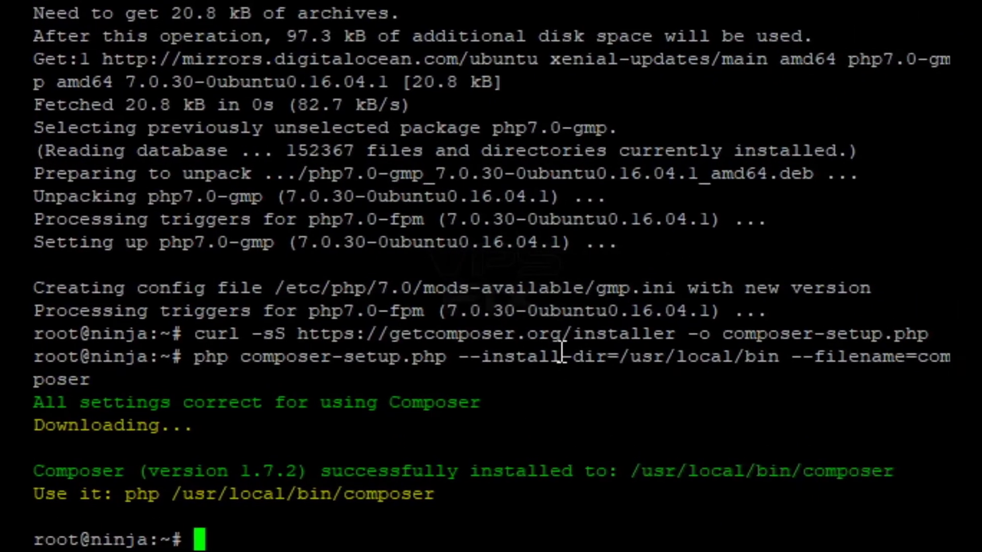
type("su ninja")
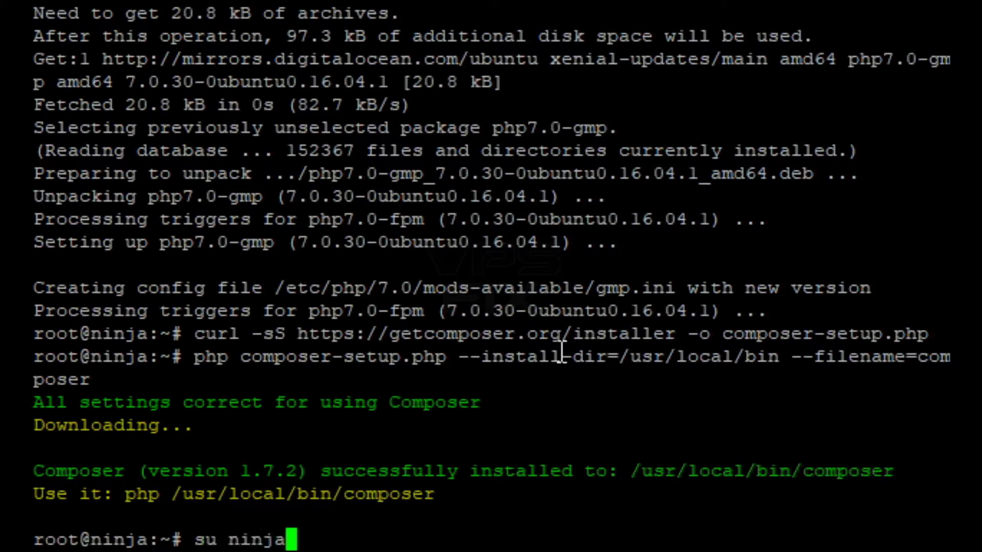
key("Return")
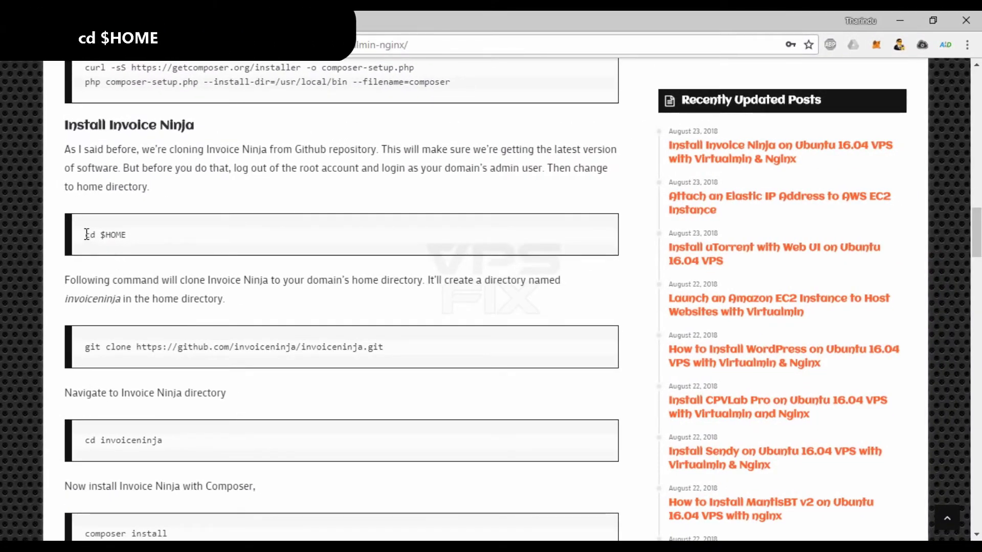
Copy 'cd $HOME' from the guide and run it to enter ninja's home directory
left_click_drag(84, 234, 132, 237)
right_click(100, 232)
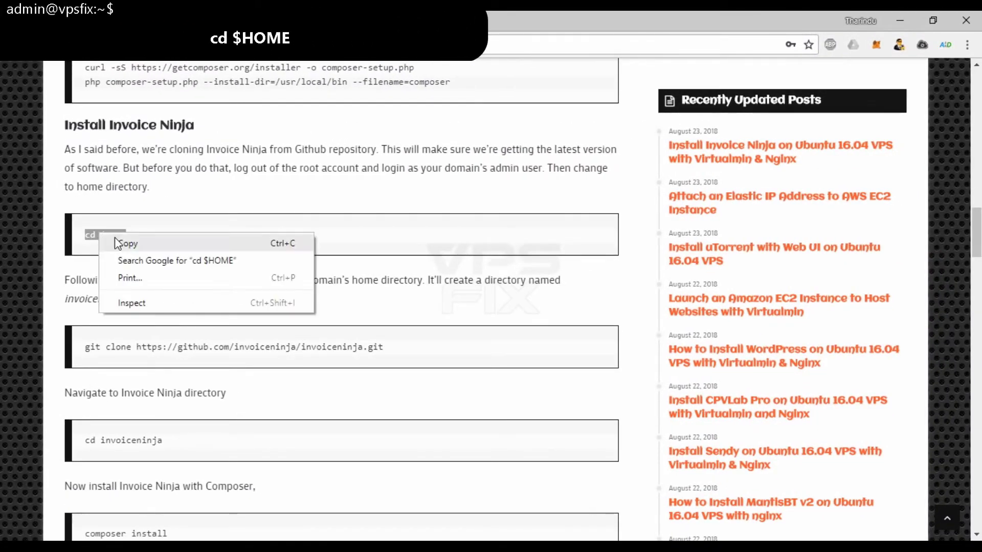
left_click(115, 239)
left_click(257, 482)
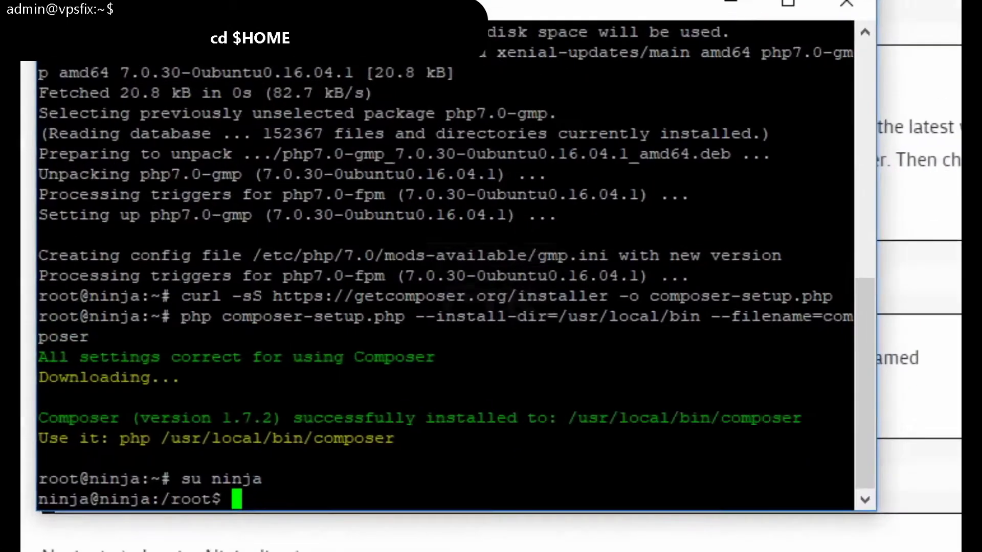
right_click(429, 519)
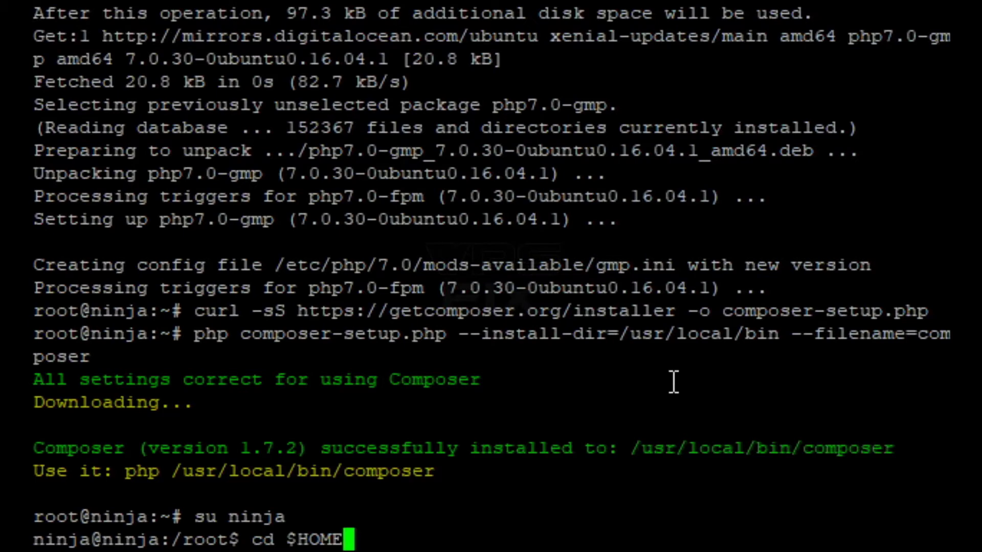
key("Return")
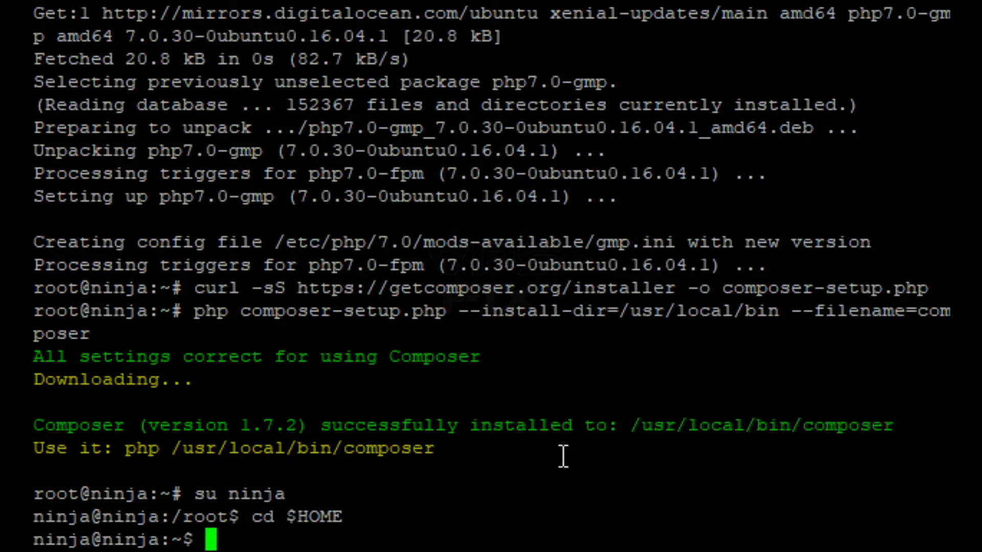
key("alt+Tab")
Copy the Invoice Ninja git clone command from the guide and run it in PuTTY
left_click(222, 387)
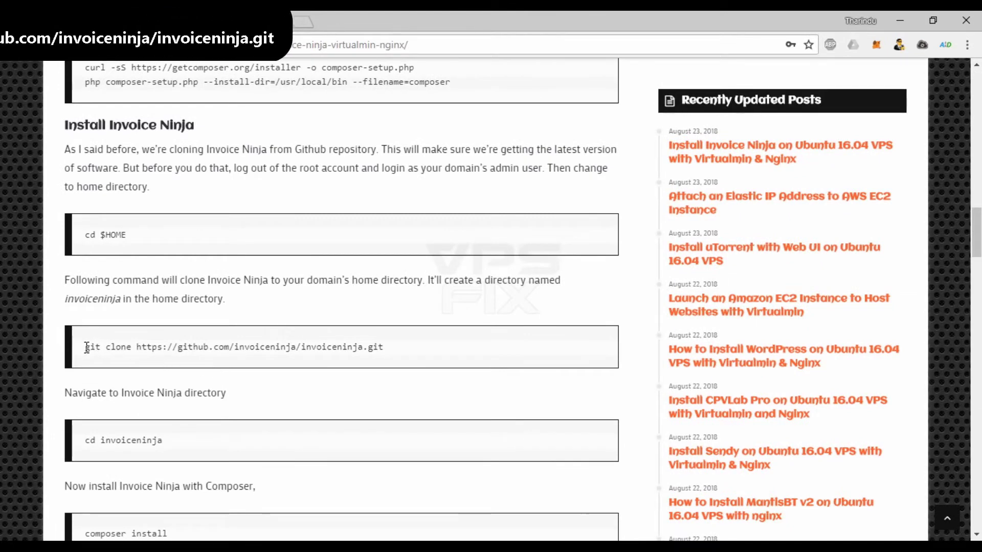
left_click_drag(87, 347, 387, 352)
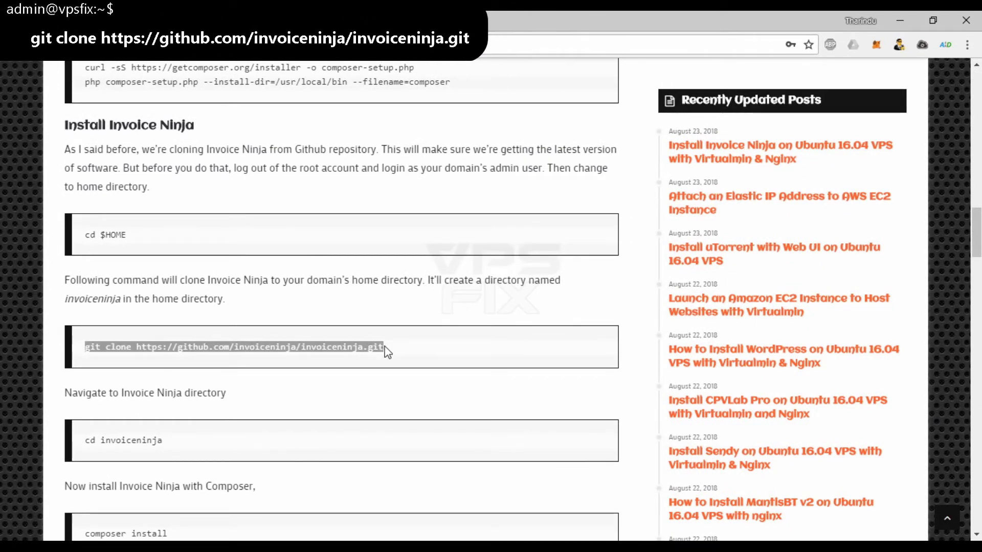
right_click(238, 348)
left_click(262, 353)
key("alt+Tab")
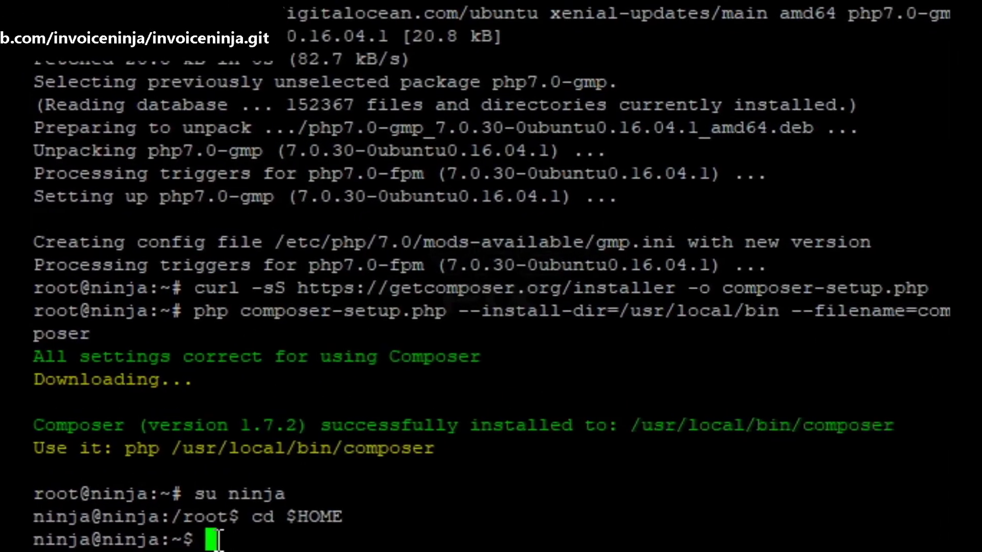
right_click(517, 417)
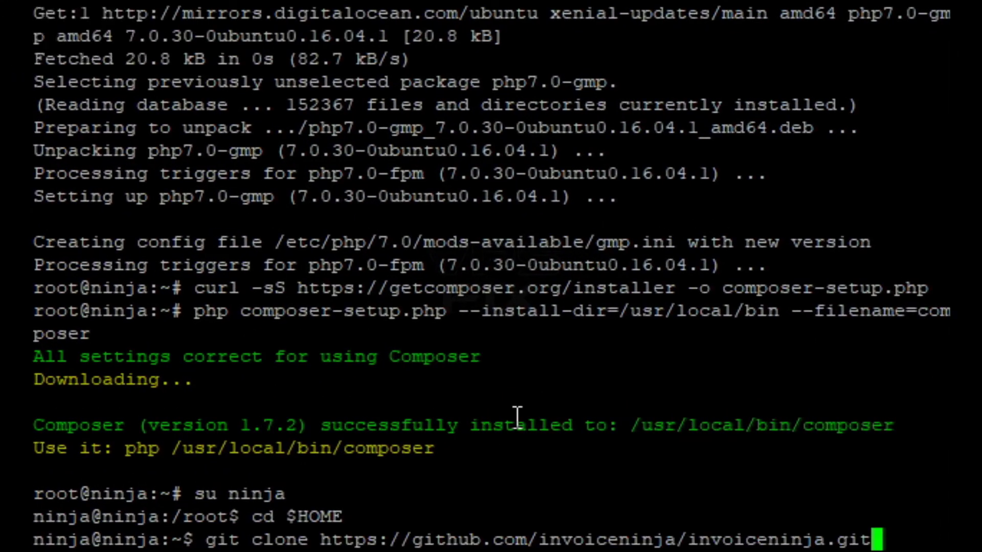
key("Return")
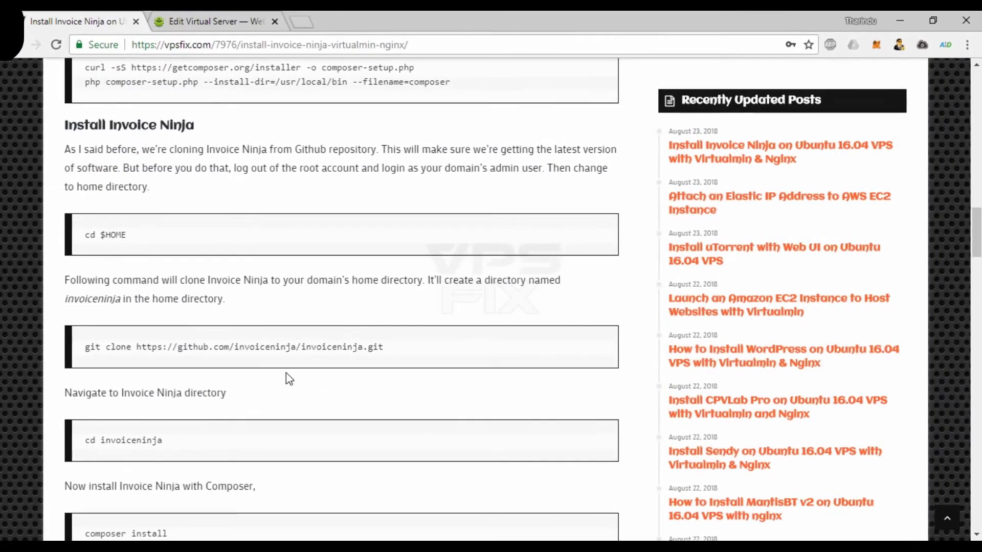
Copy 'cd invoiceninja' from the guide and paste it at the PuTTY prompt
scroll(289, 379, "down", 3)
scroll(289, 378, "down", 1)
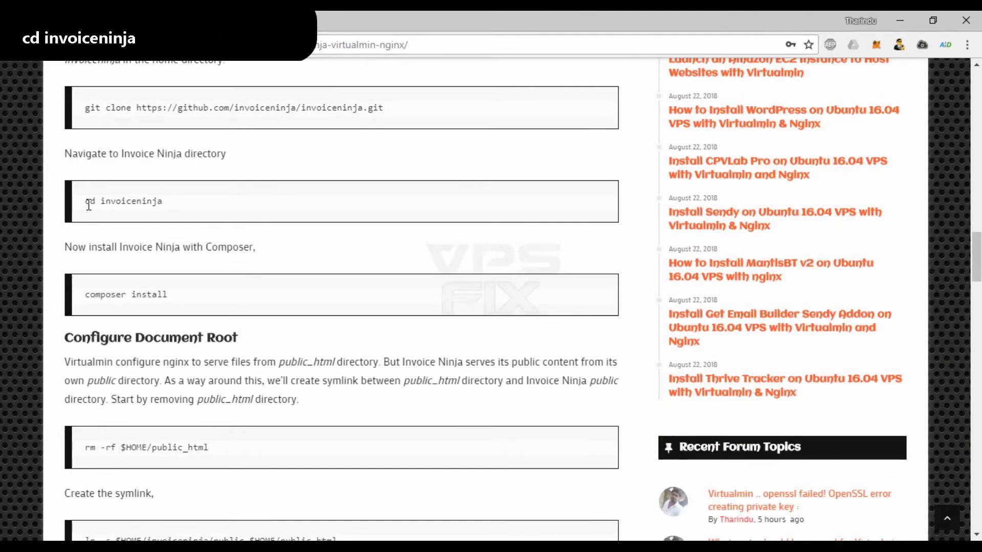
left_click_drag(89, 205, 168, 206)
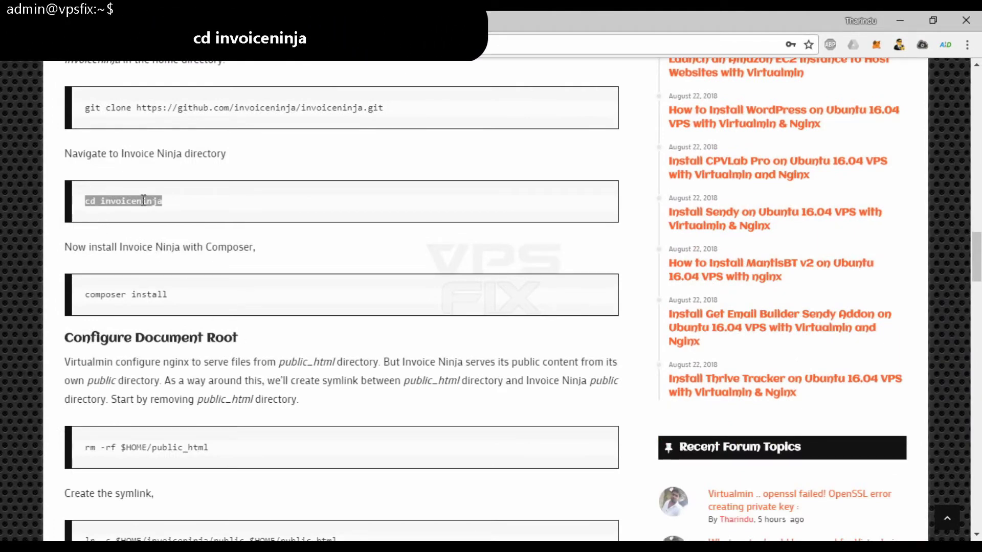
right_click(143, 201)
left_click(184, 214)
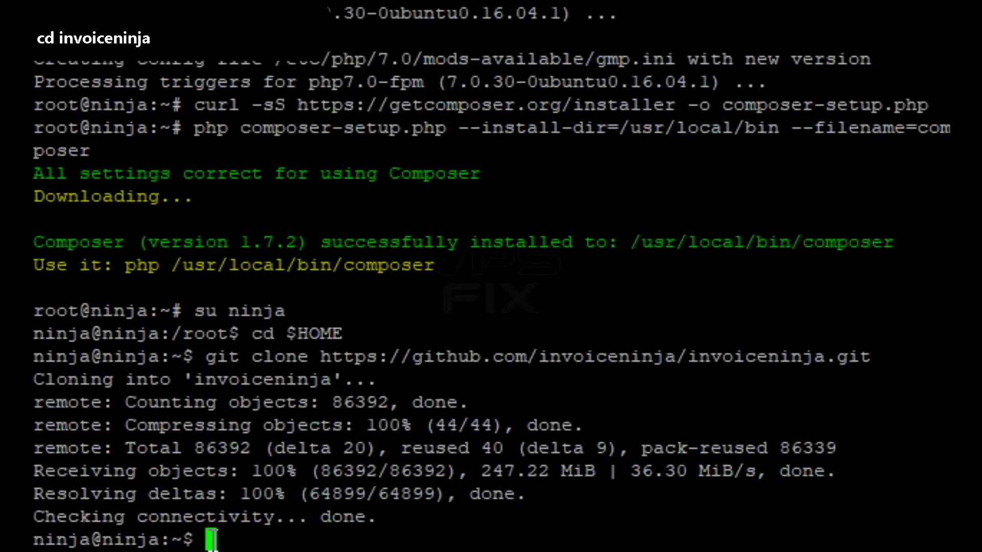
right_click(416, 420)
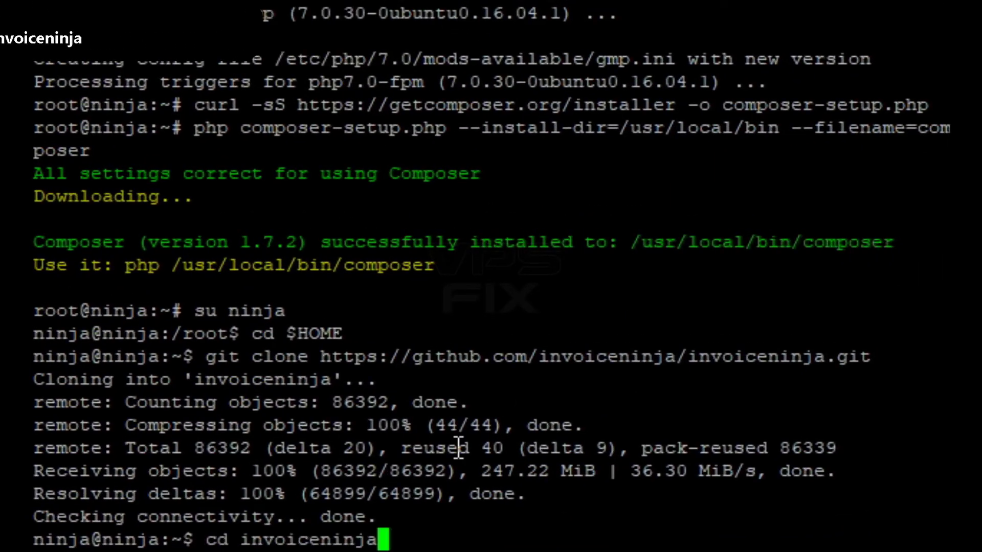
Enter the invoiceninja directory, then copy and run 'composer install' there
key("Return")
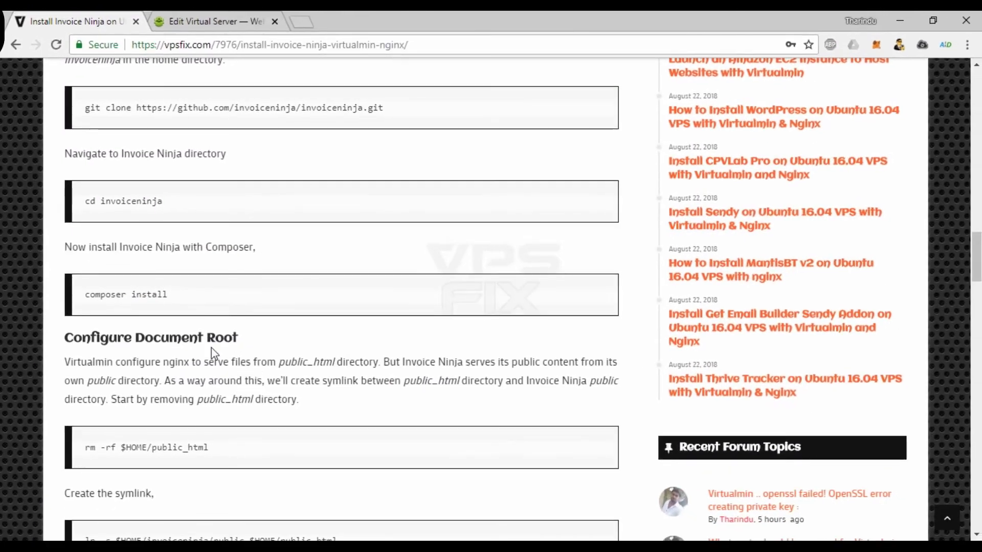
left_click_drag(88, 296, 152, 296)
right_click(152, 296)
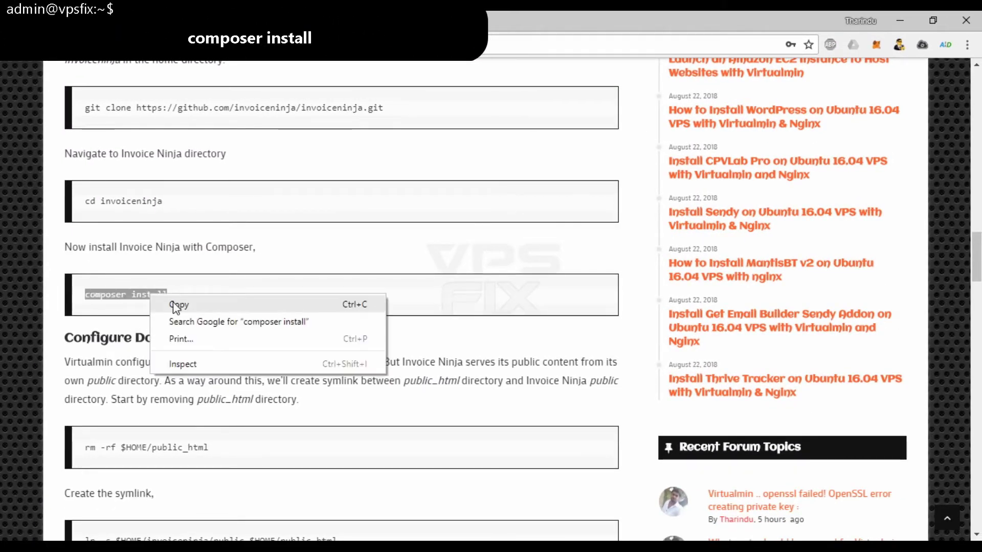
left_click(173, 304)
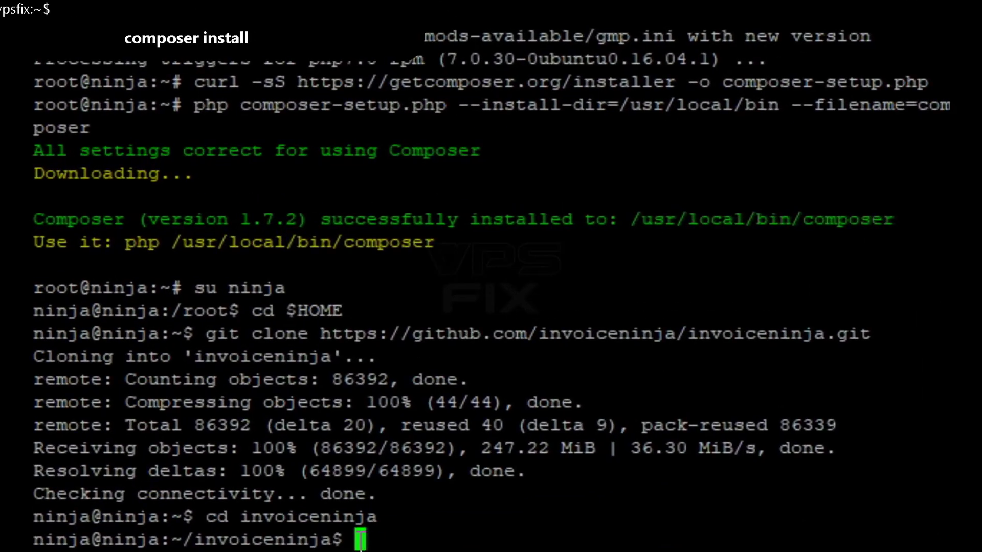
right_click(517, 413)
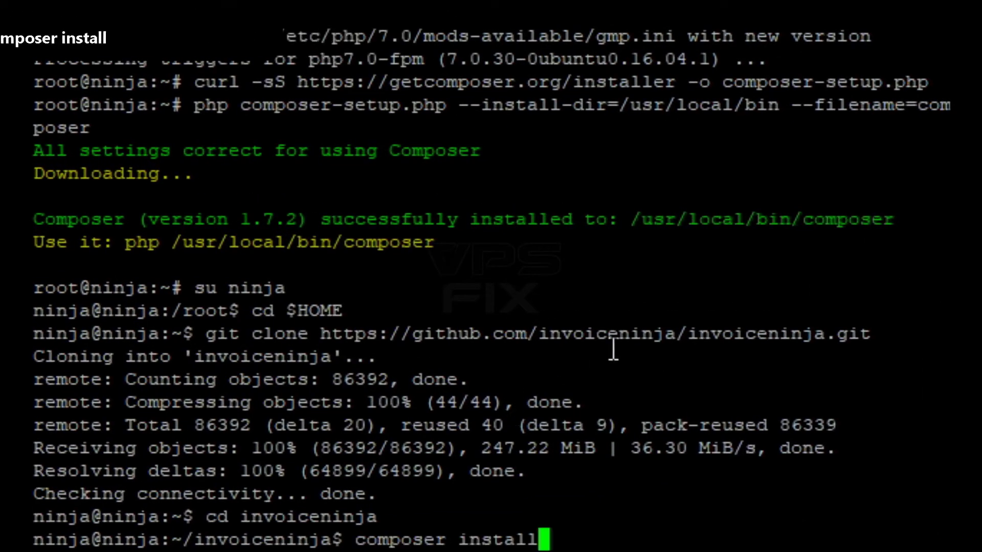
key("Return")
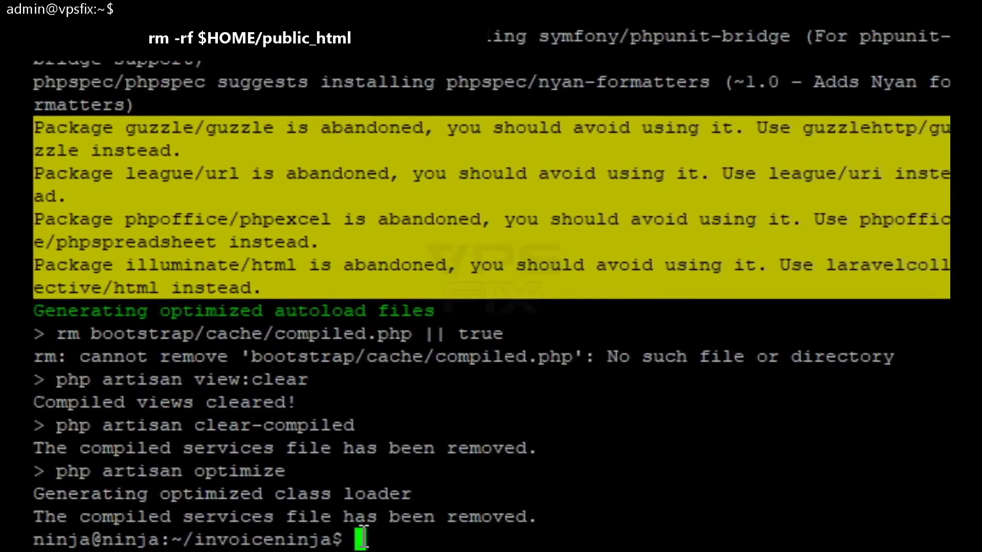
Delete $HOME/public_html and recreate it as a symlink to ~/invoiceninja/public
right_click(582, 448)
key("Return")
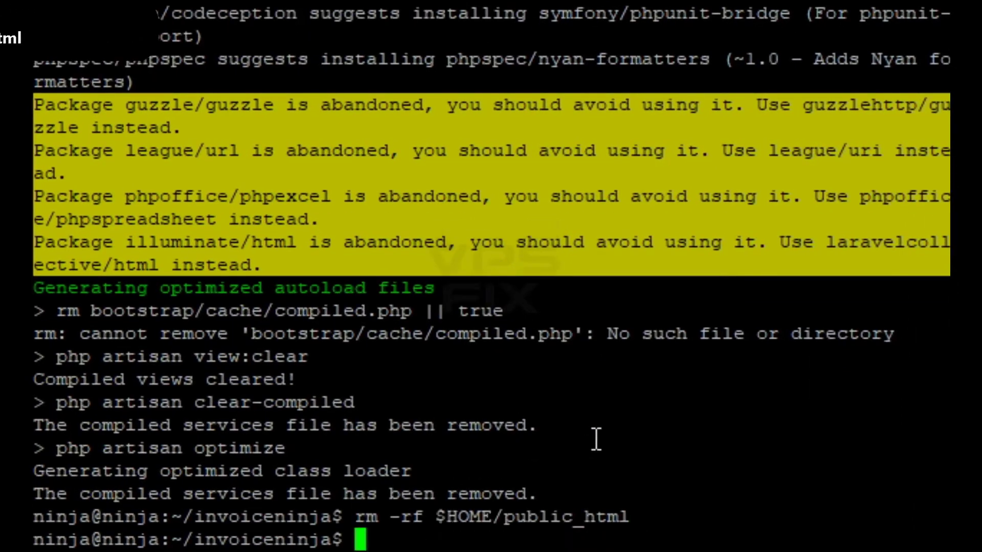
key("alt+Tab")
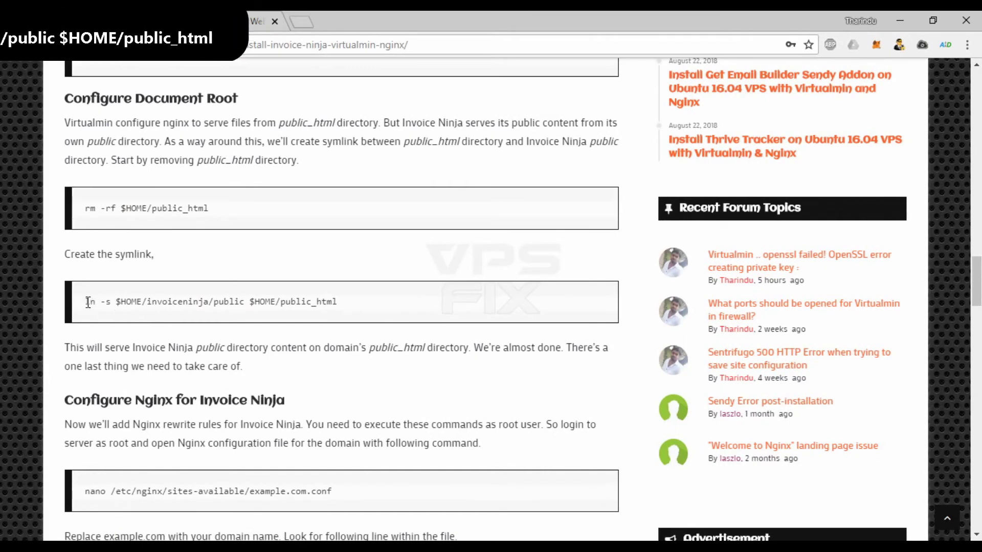
left_click_drag(88, 302, 342, 309)
right_click(219, 300)
left_click(257, 313)
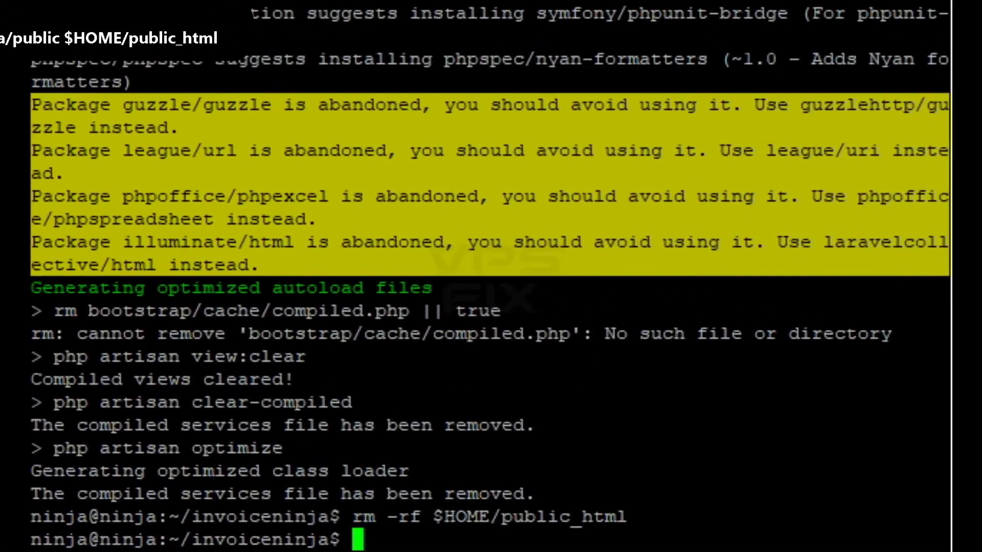
key("shift+Insert")
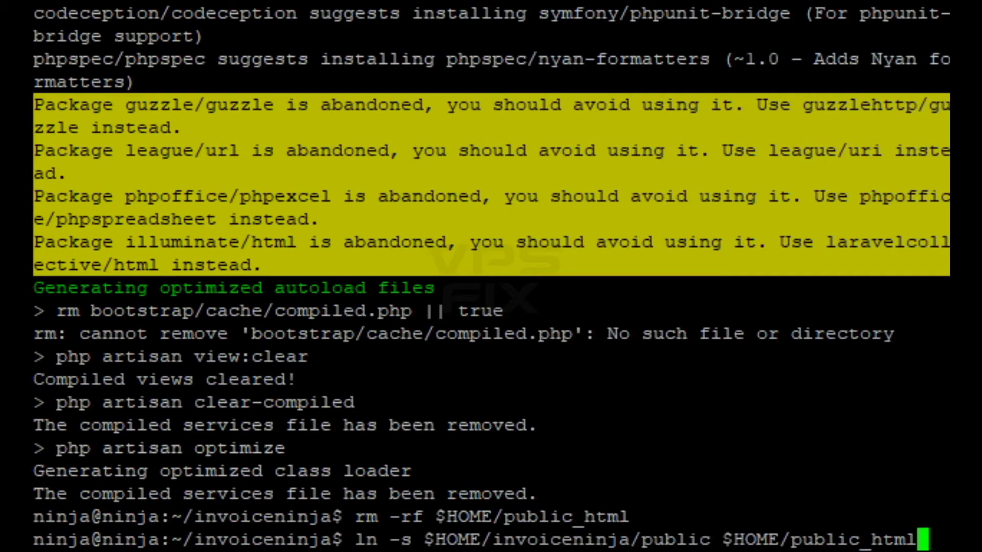
key("Return")
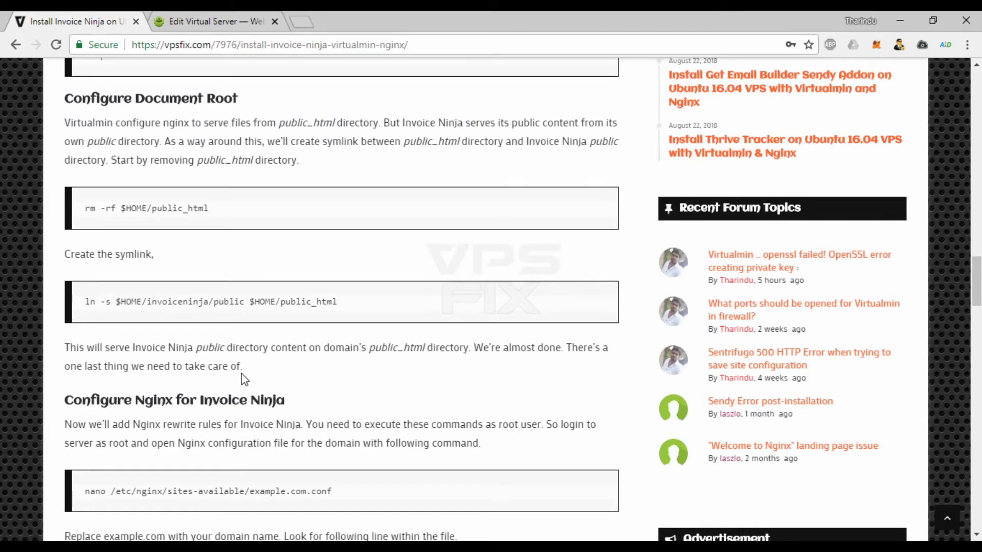
Exit the ninja user's shell to return to the root prompt
scroll(241, 375, "down", 7)
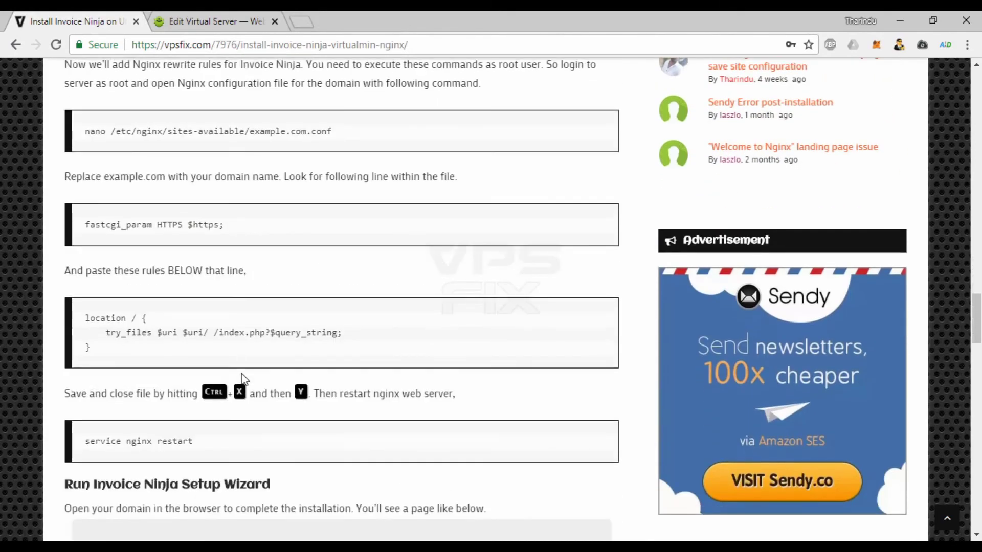
scroll(241, 379, "up", 2)
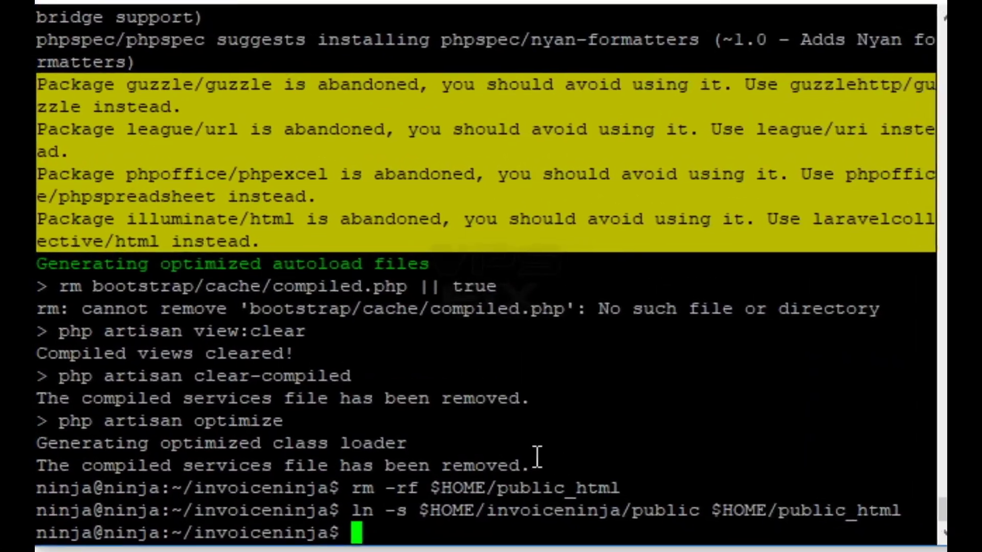
type("exit")
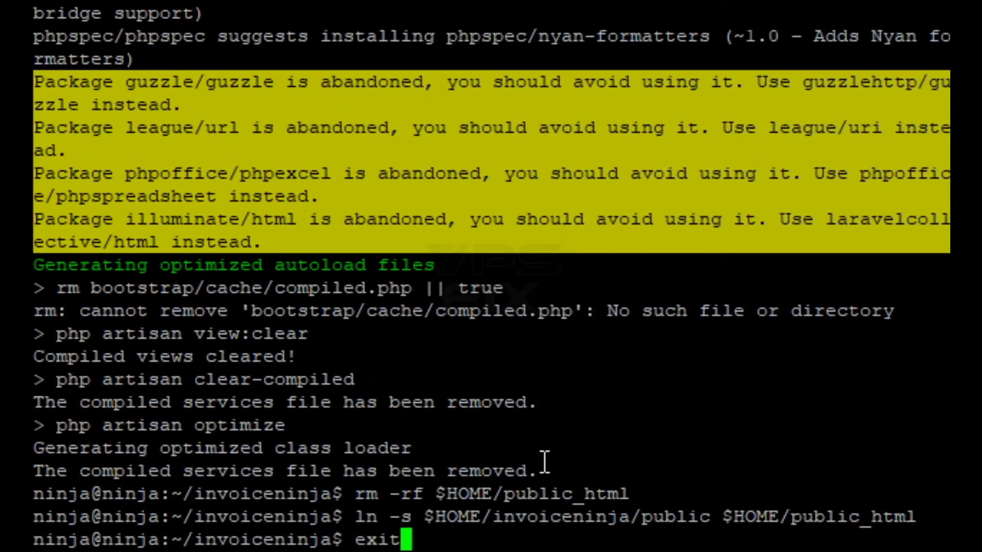
key("Return")
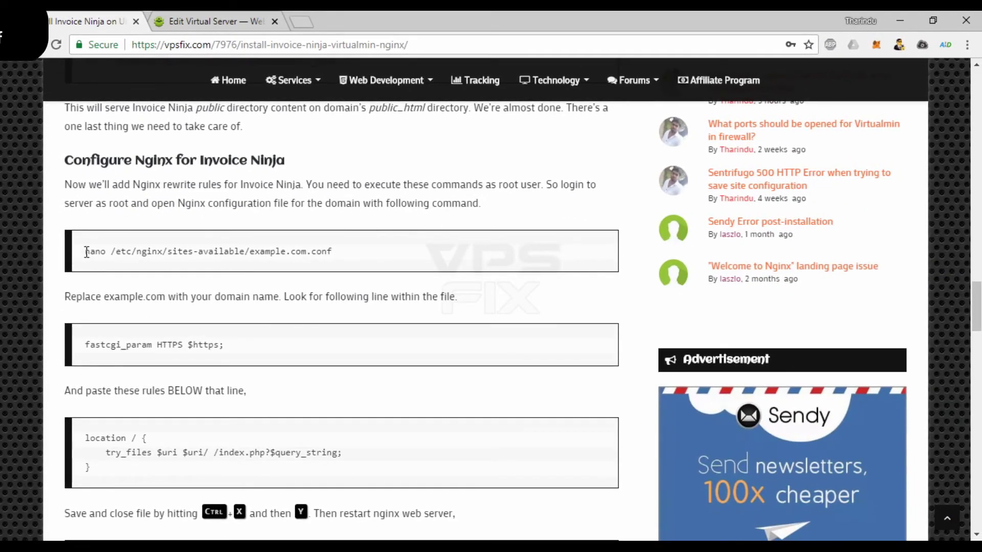
Run the tutorial's nano command with 'example' replaced by 'ninja.tjosm' to edit ninja.tjosm.com.conf
left_click_drag(84, 256, 341, 256)
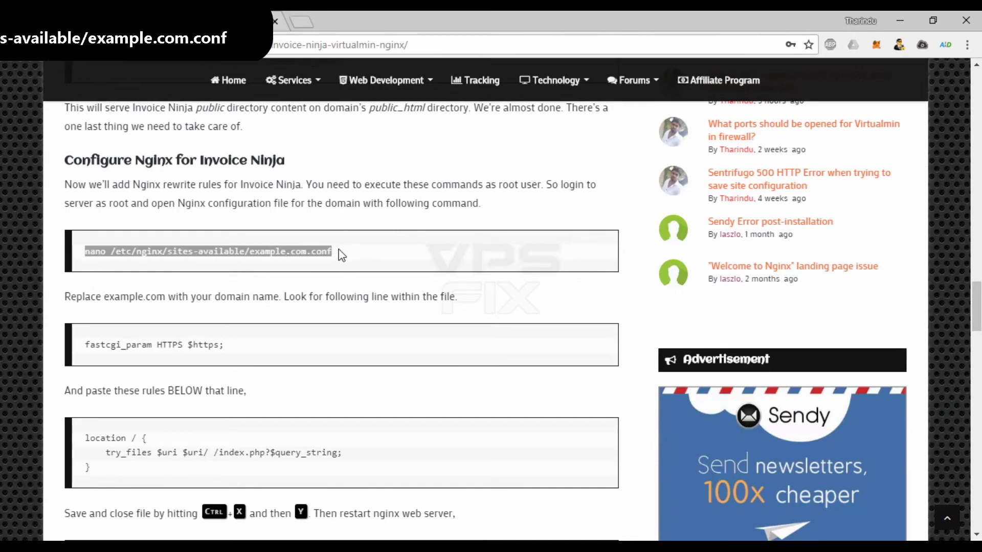
right_click(287, 251)
left_click(307, 258)
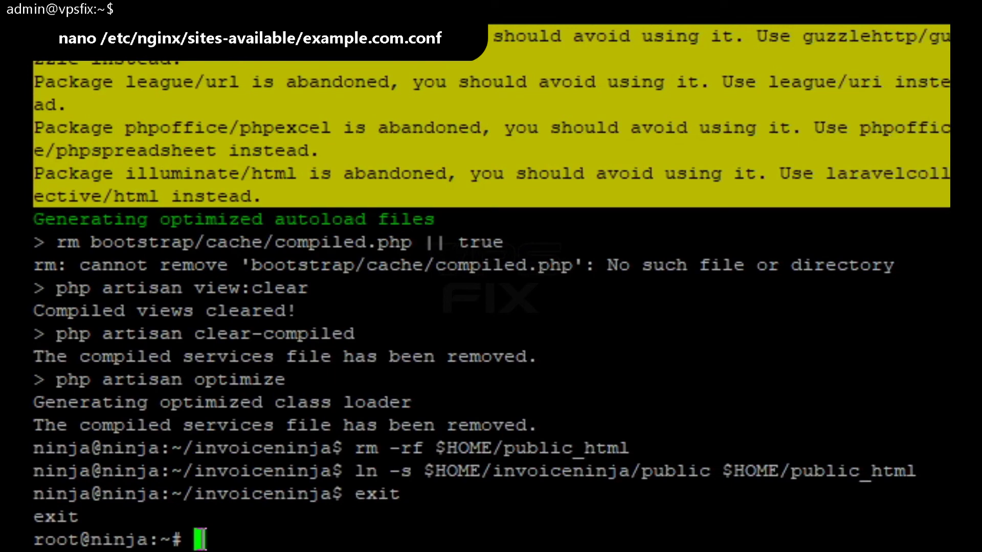
right_click(276, 503)
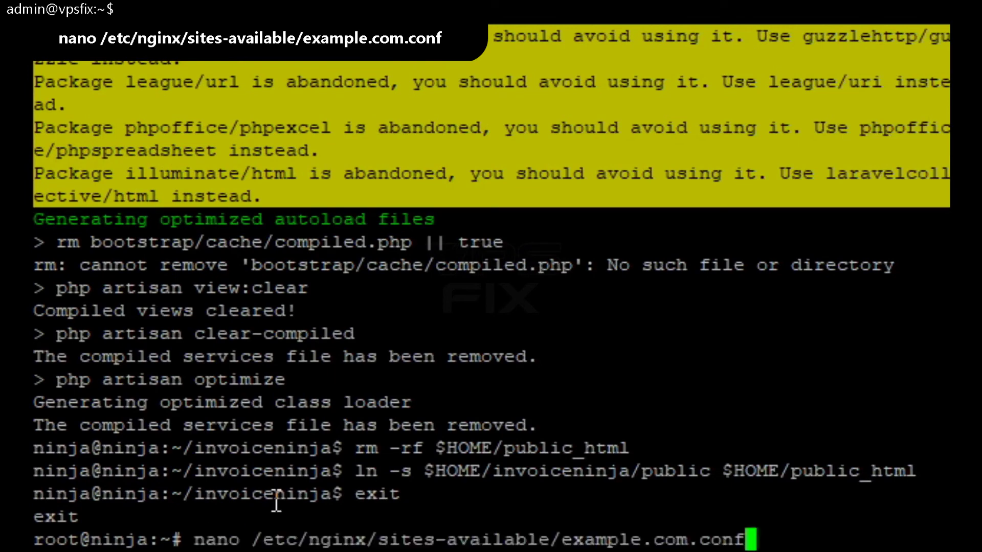
key("Left")
key("Left")
key("Left")
key("Left")
key("Left")
key("Left")
key("Left")
key("Left")
key("Left")
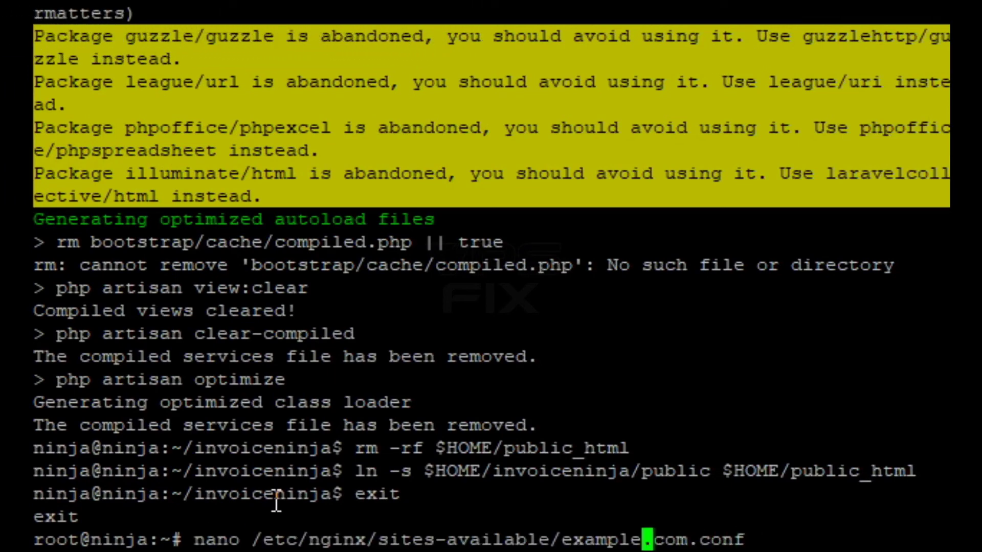
key("BackSpace")
key("BackSpace")
key("BackSpace")
key("BackSpace")
key("BackSpace")
key("BackSpace")
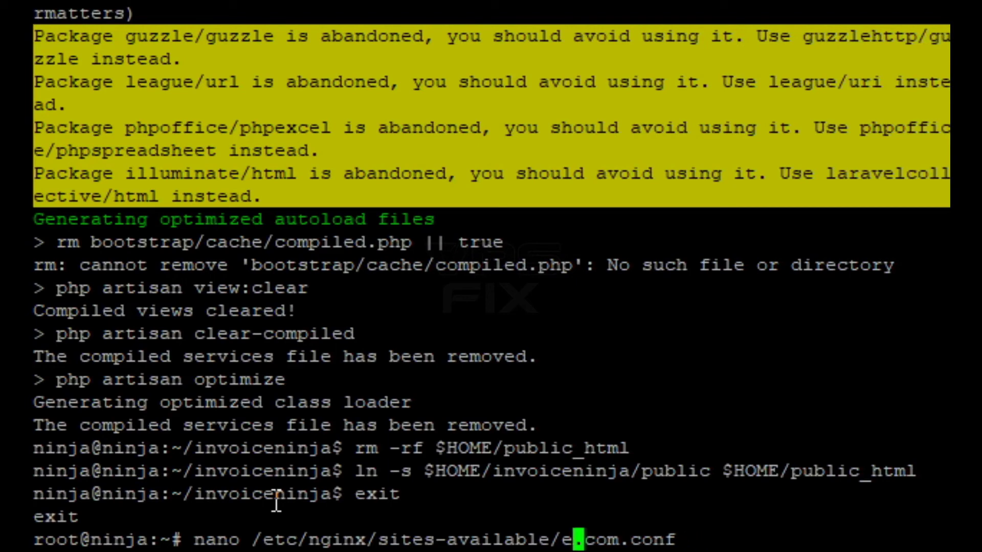
key("BackSpace")
type("ninja")
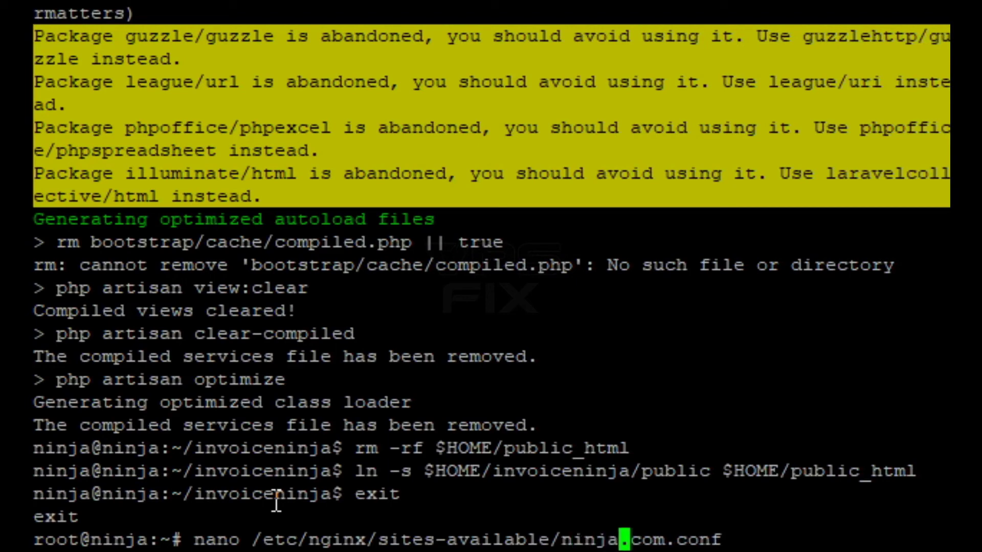
type(".tjosm")
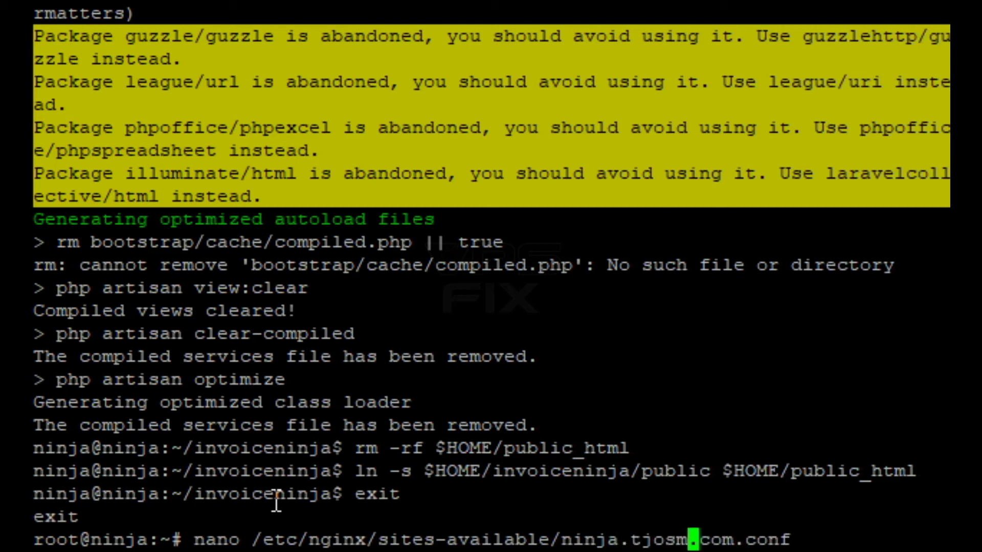
key("Return")
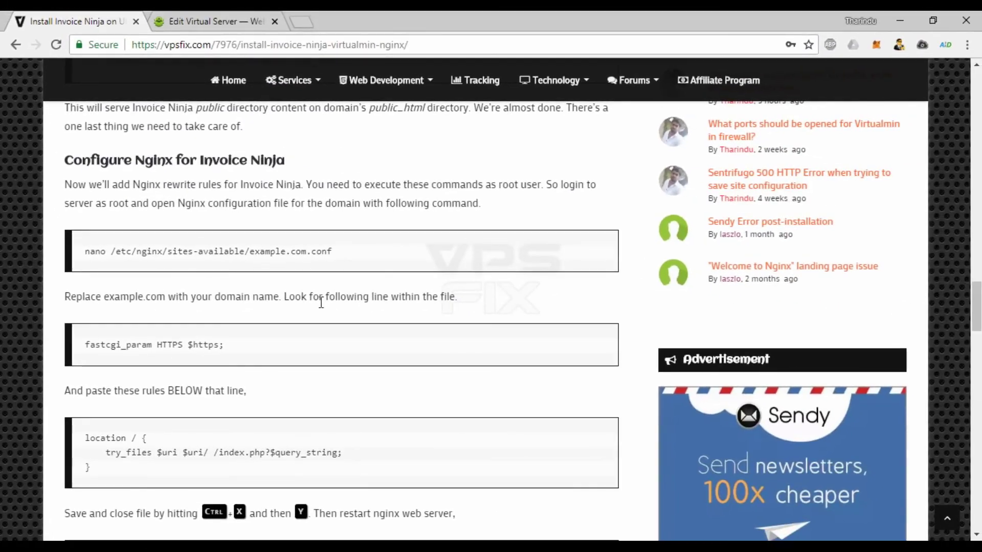
Find the fastcgi_param HTTPS line in the config and insert a blank line below it
scroll(271, 299, "down", 2)
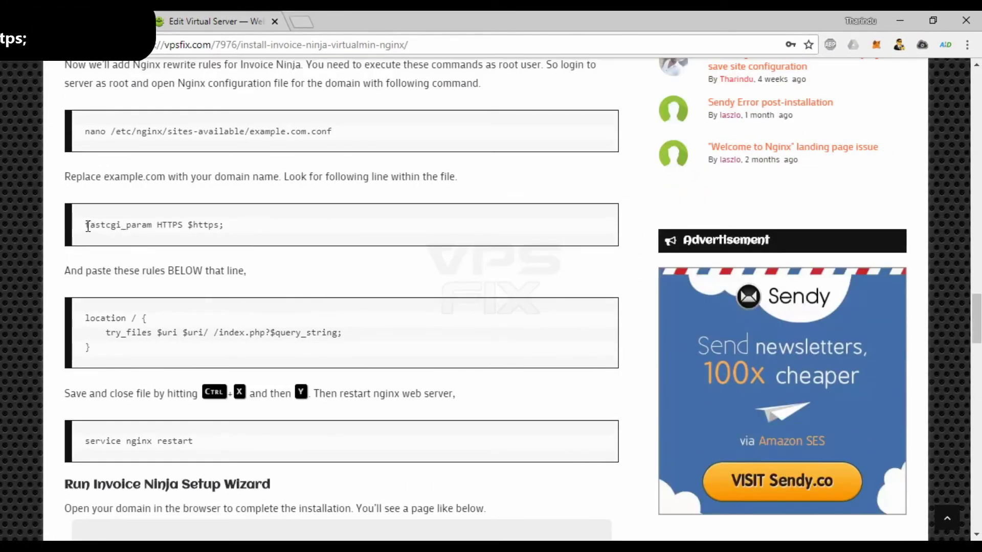
left_click_drag(85, 225, 229, 229)
right_click(228, 229)
left_click(232, 235)
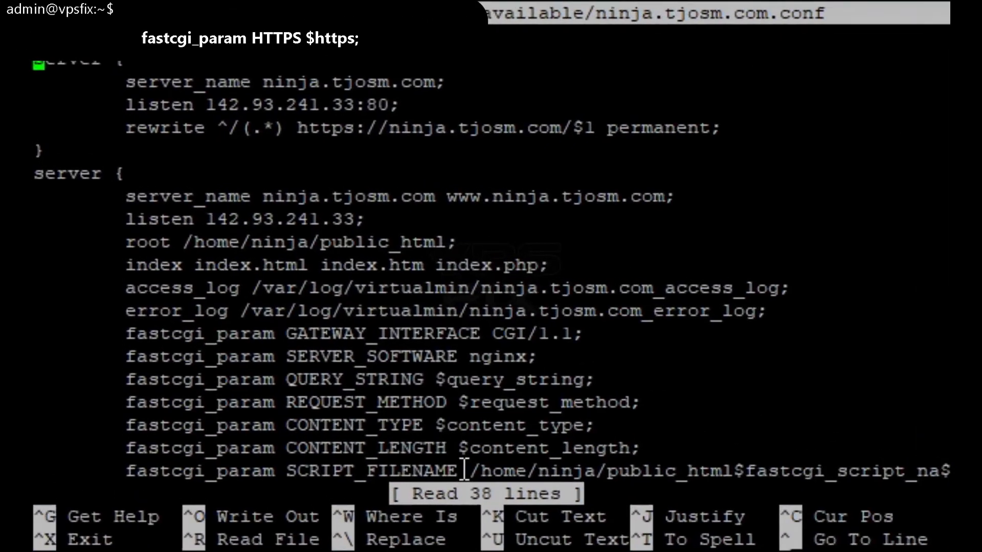
key("ctrl+w")
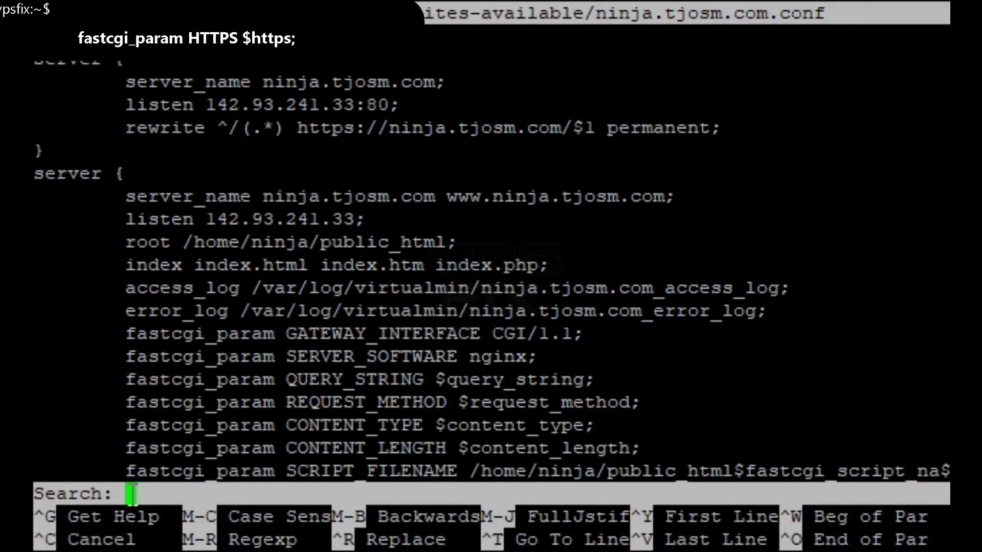
right_click(371, 397)
key("Return")
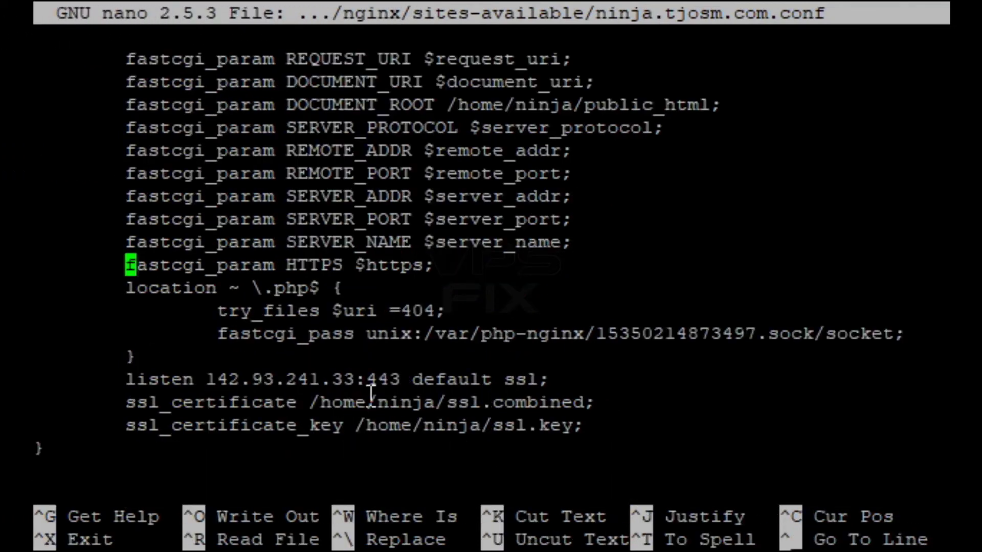
key("Down")
key("Home")
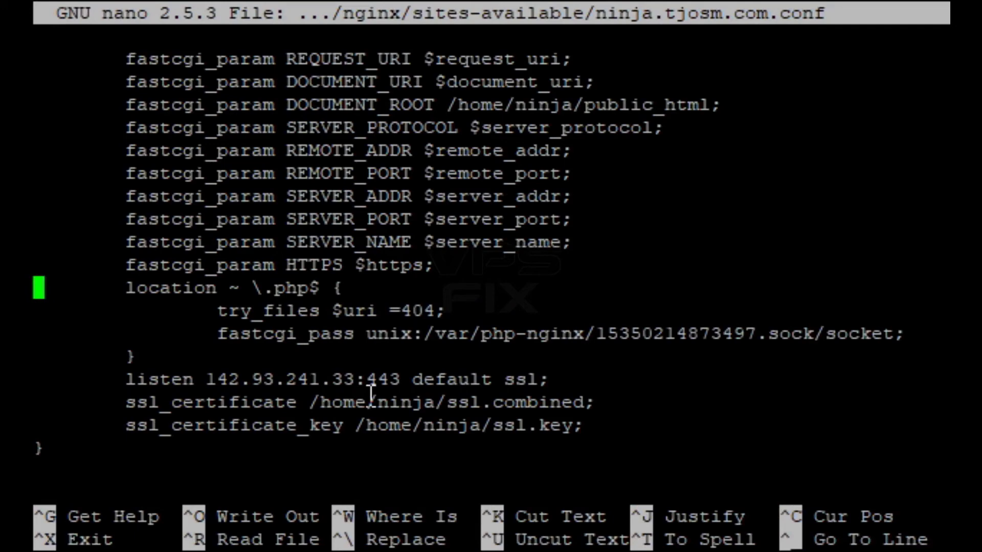
key("Left")
key("Return")
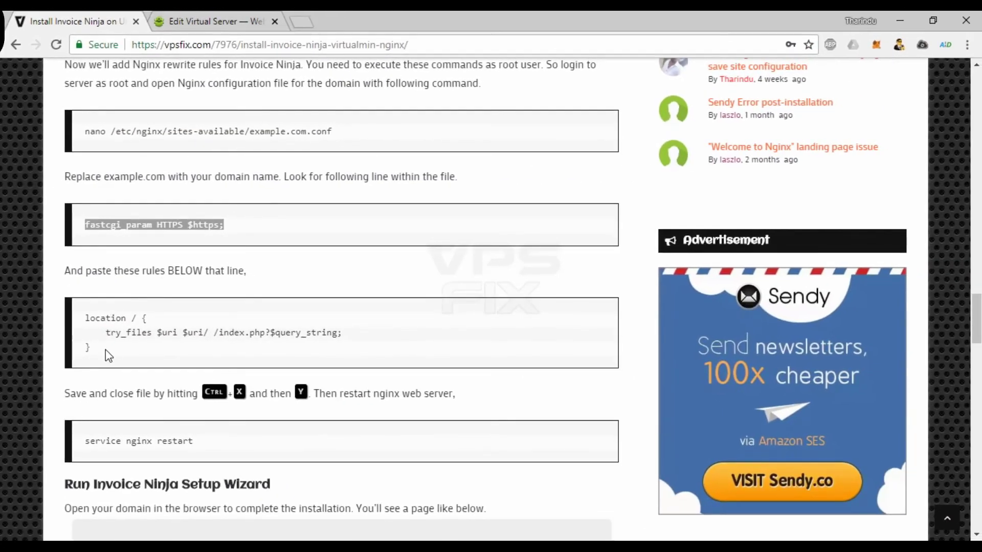
Paste the location / try_files rewrite block there and save ninja.tjosm.com.conf
left_click_drag(105, 354, 91, 320)
right_click(116, 324)
left_click(134, 334)
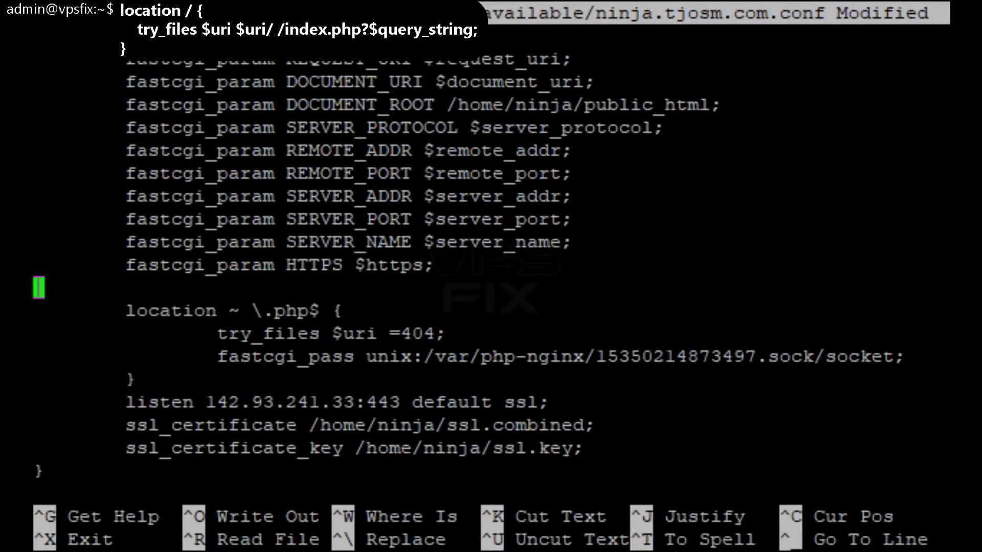
right_click(132, 373)
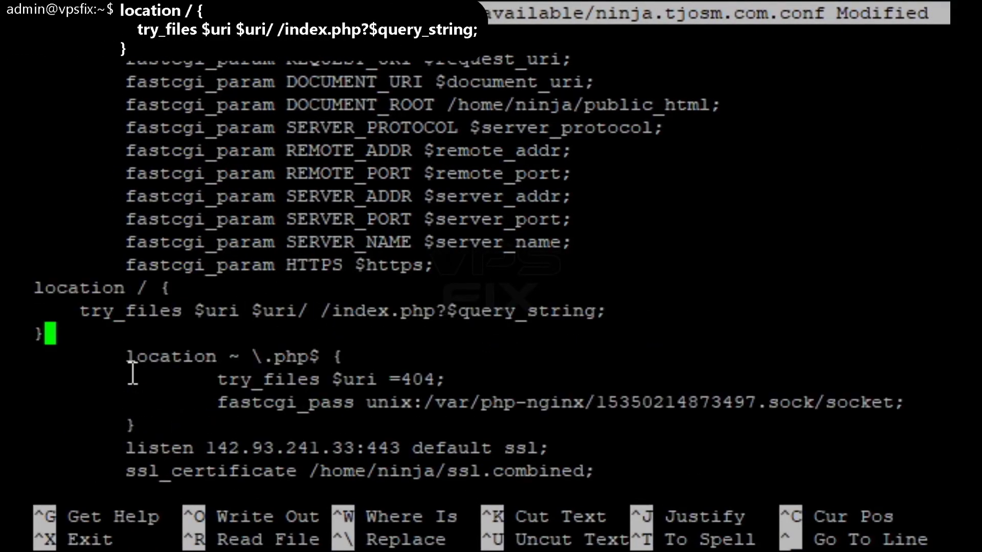
key("ctrl+x")
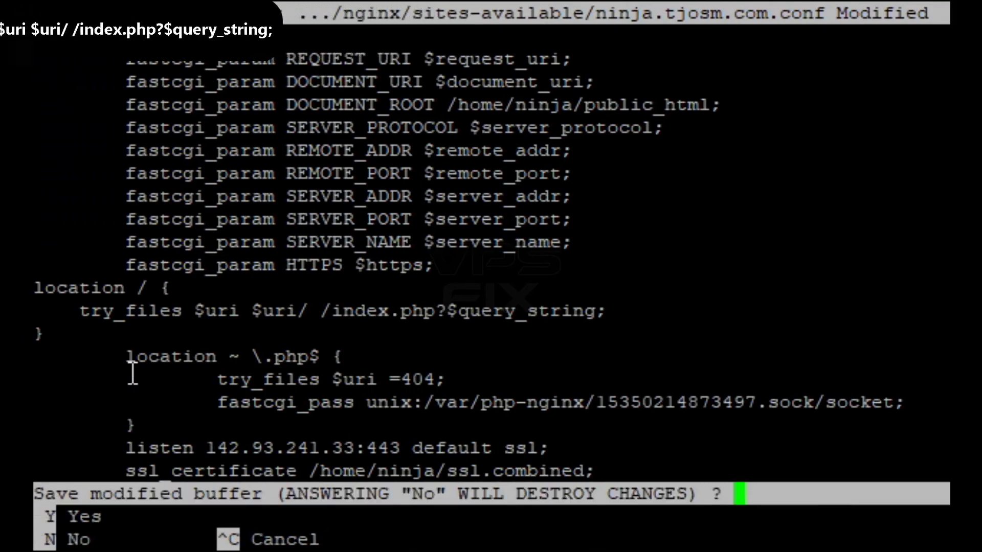
key("y")
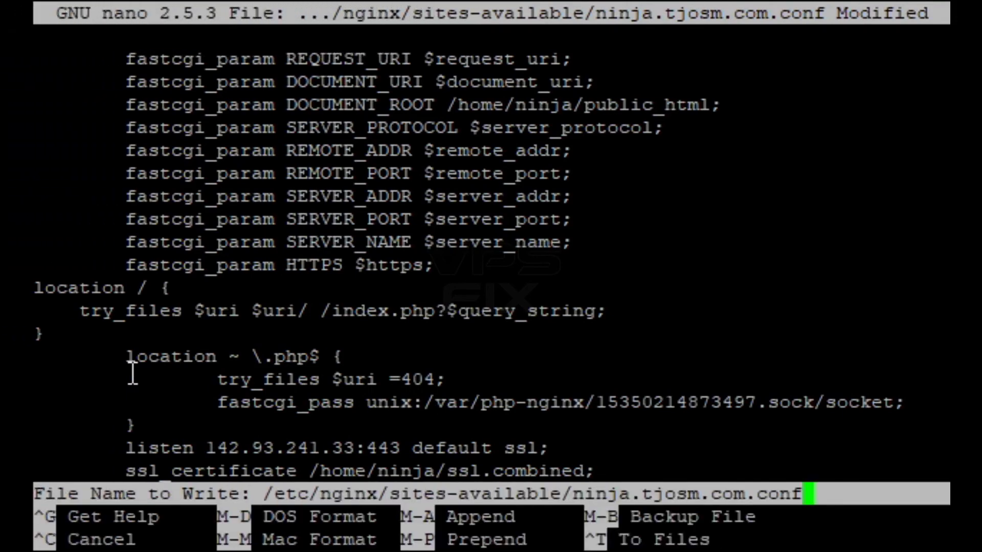
key("Return")
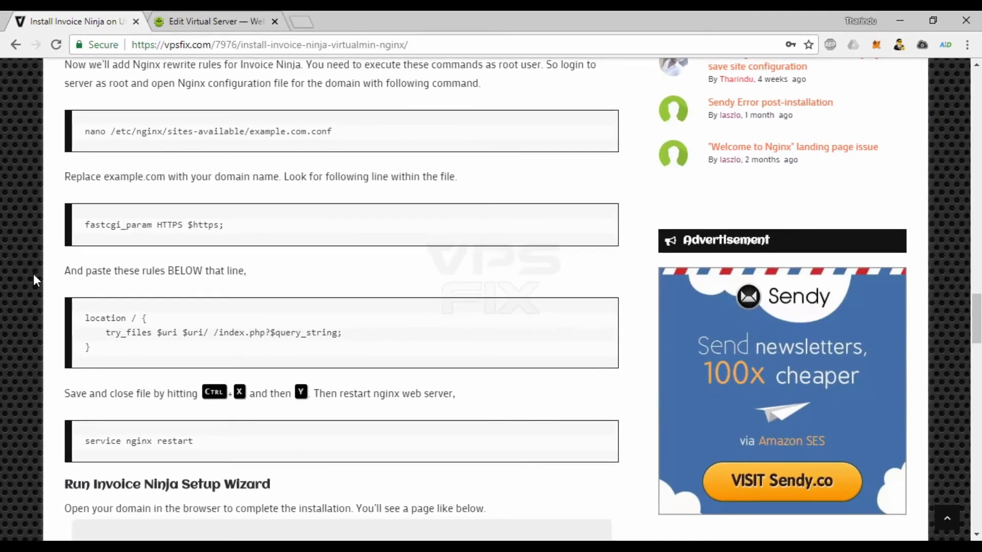
Run 'service nginx restart' at the root prompt, copied from the tutorial
scroll(34, 277, "down", 2)
scroll(33, 274, "down", 2)
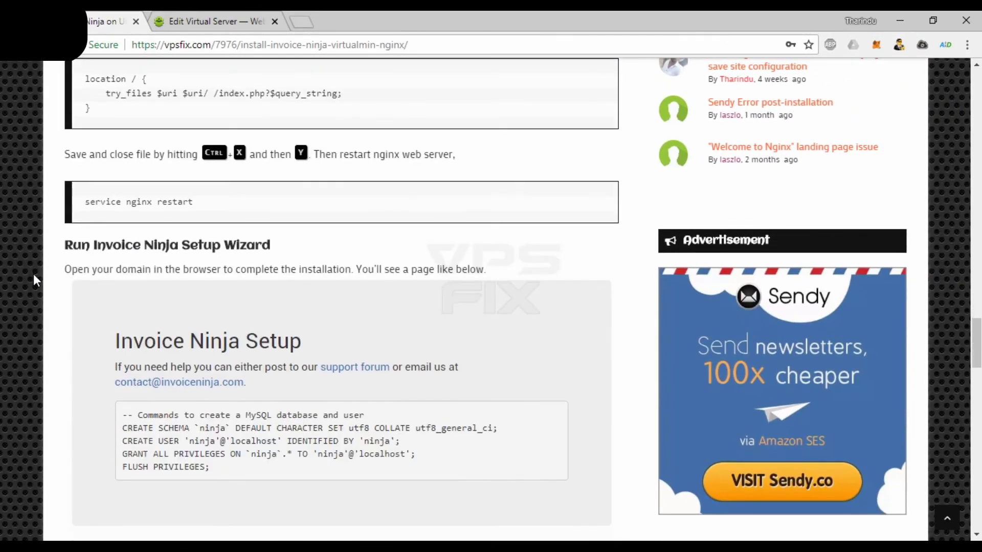
left_click_drag(87, 202, 193, 203)
right_click(167, 207)
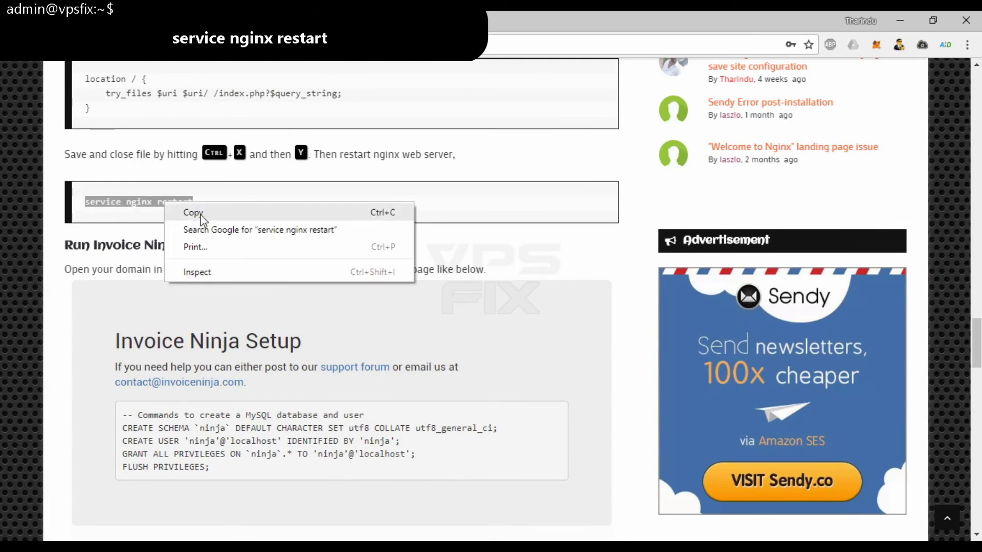
left_click(198, 214)
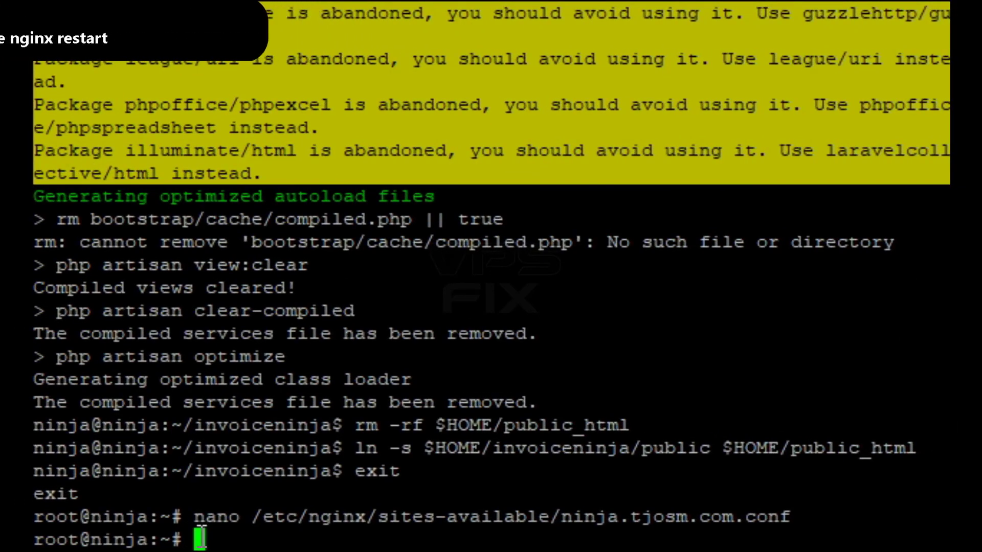
right_click(201, 536)
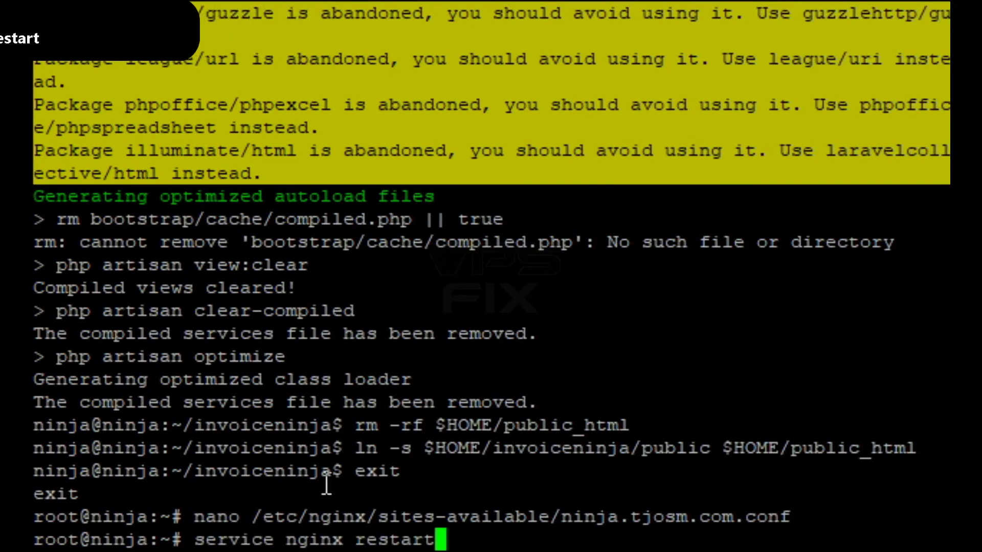
key("Return")
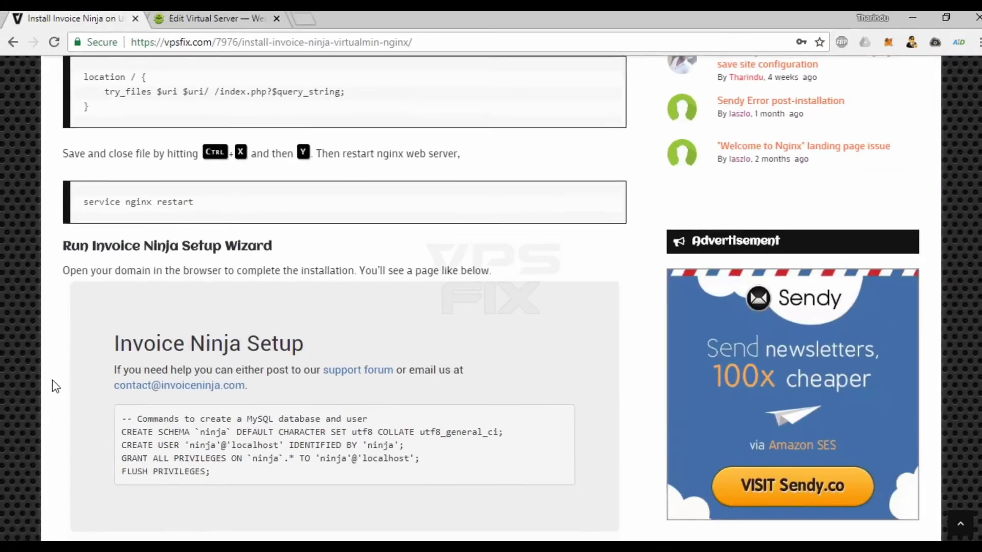
scroll(53, 384, "down", 3)
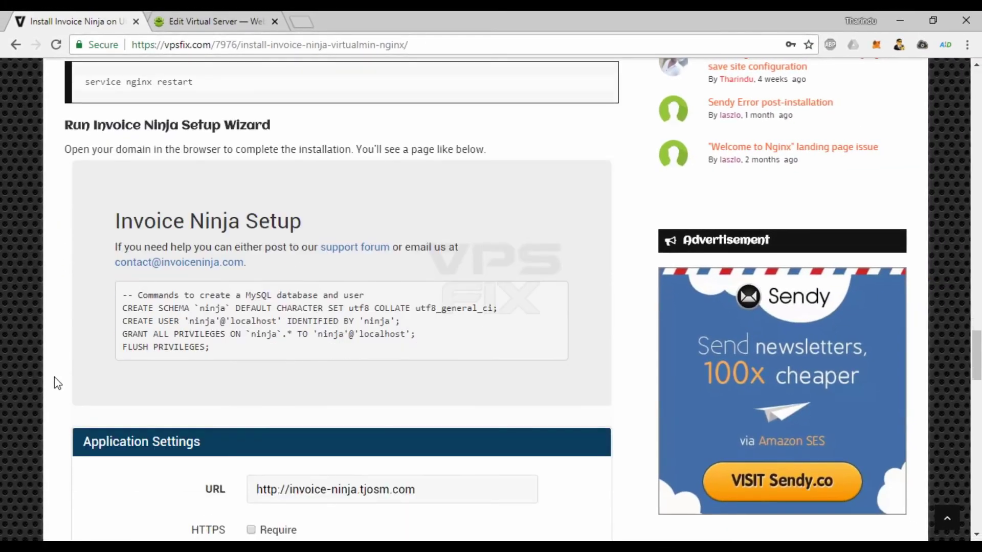